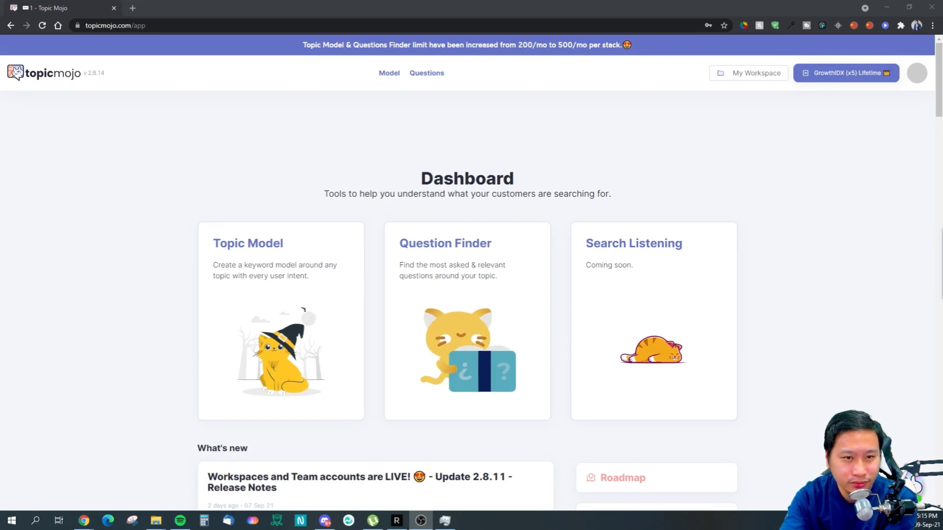
click(530, 211)
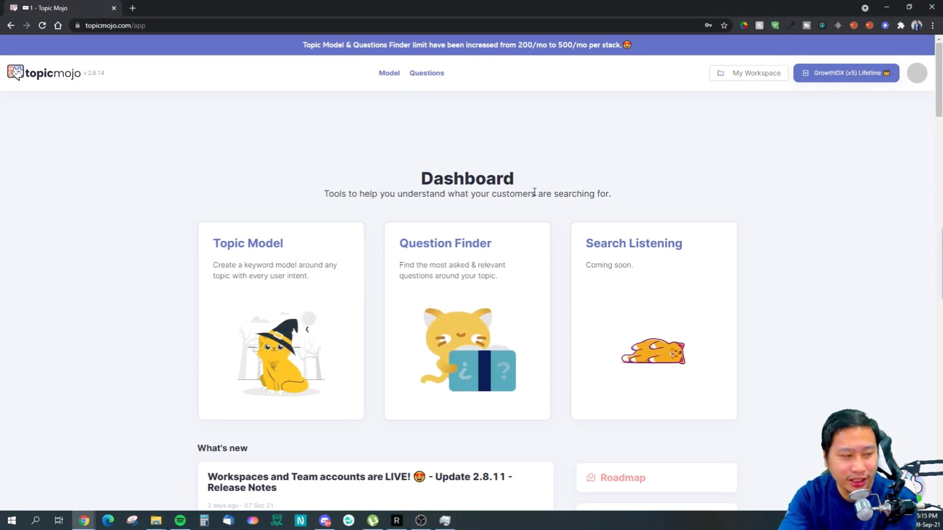
scroll(332, 207, down, 3)
scroll(333, 206, up, 3)
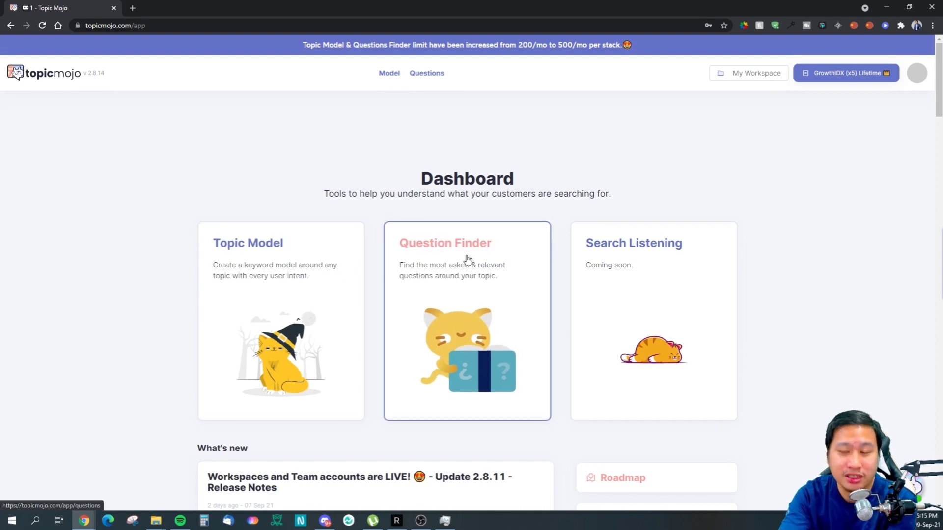
Submit a Question Finder report for "digital marketing" with Singapore as the country and English as the language.
click(453, 249)
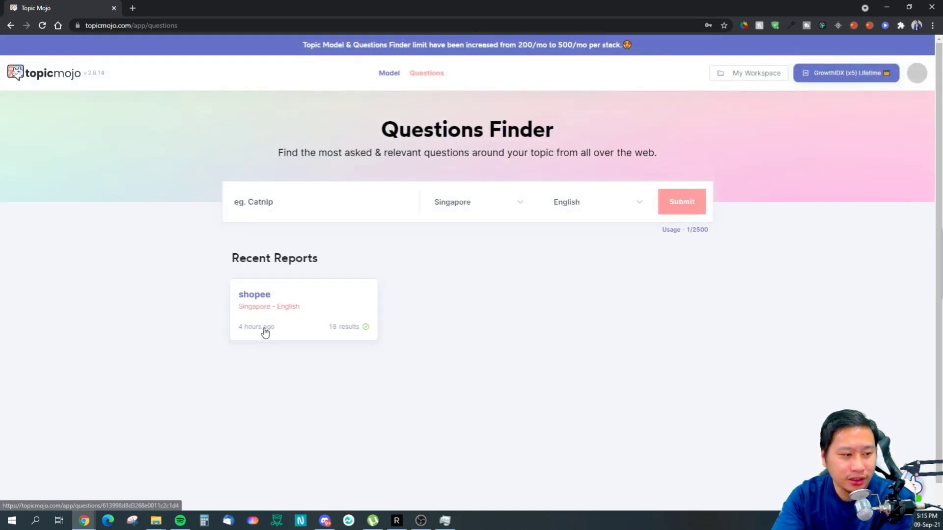
click(312, 204)
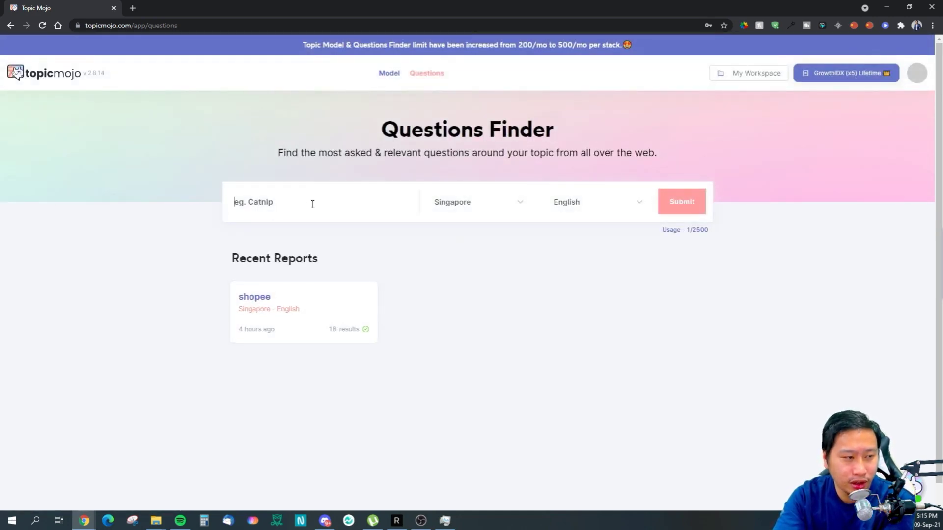
text(digital marketing)
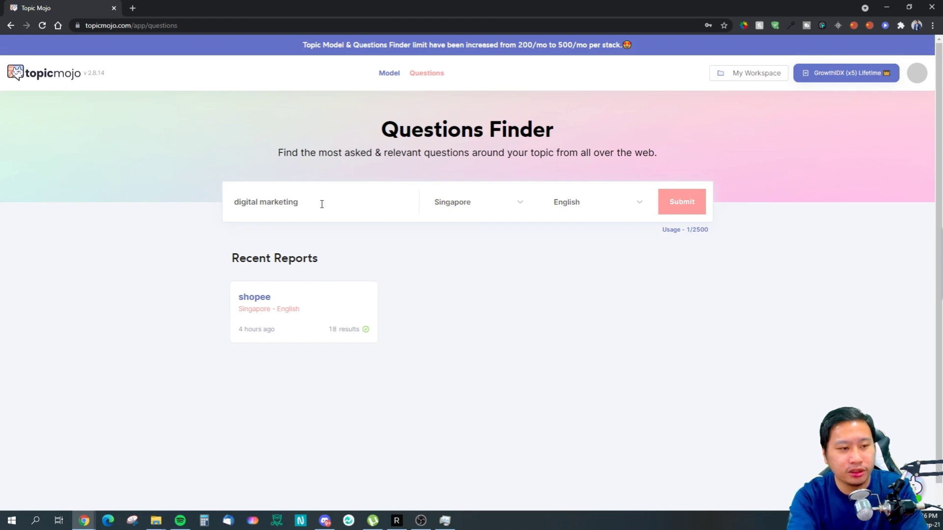
click(699, 208)
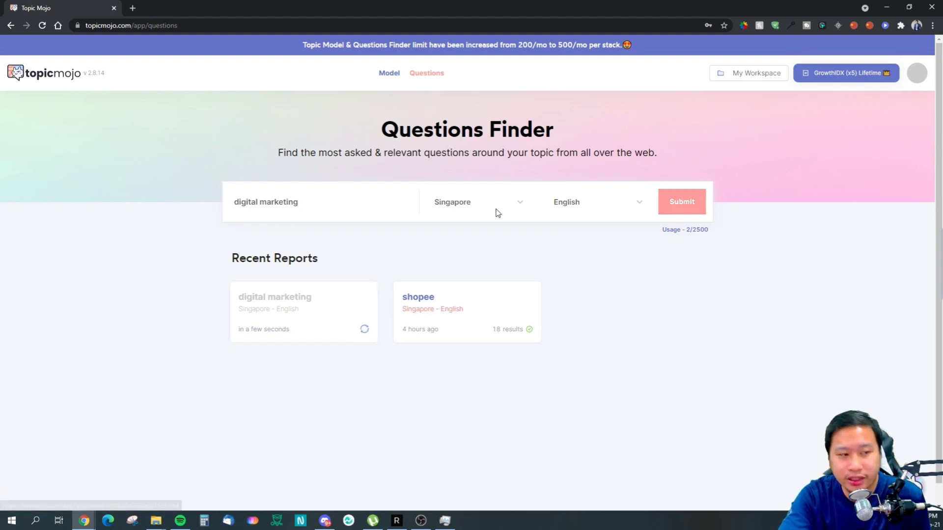
Open the recent "shopee" questions report in a separate browser tab and switch to it.
right_click(418, 295)
click(452, 303)
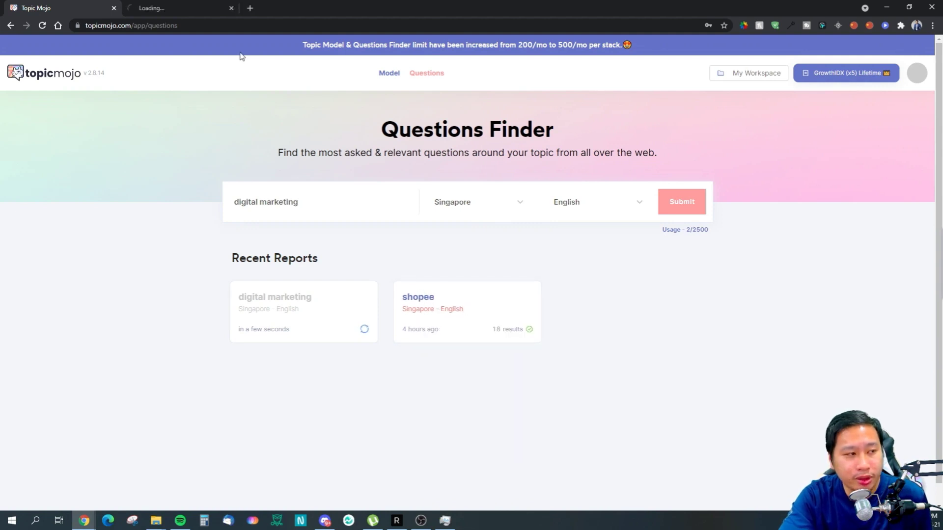
key(ctrl+Tab)
key(ctrl+Tab)
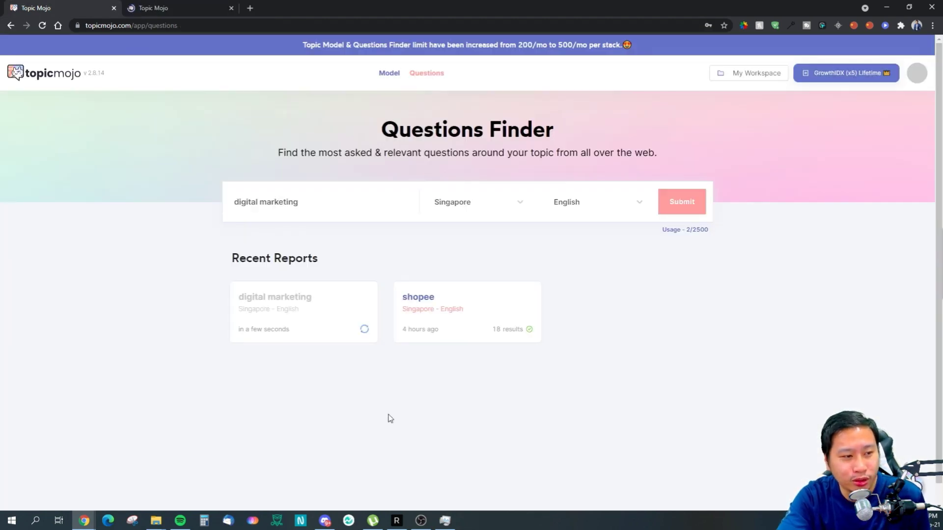
click(182, 6)
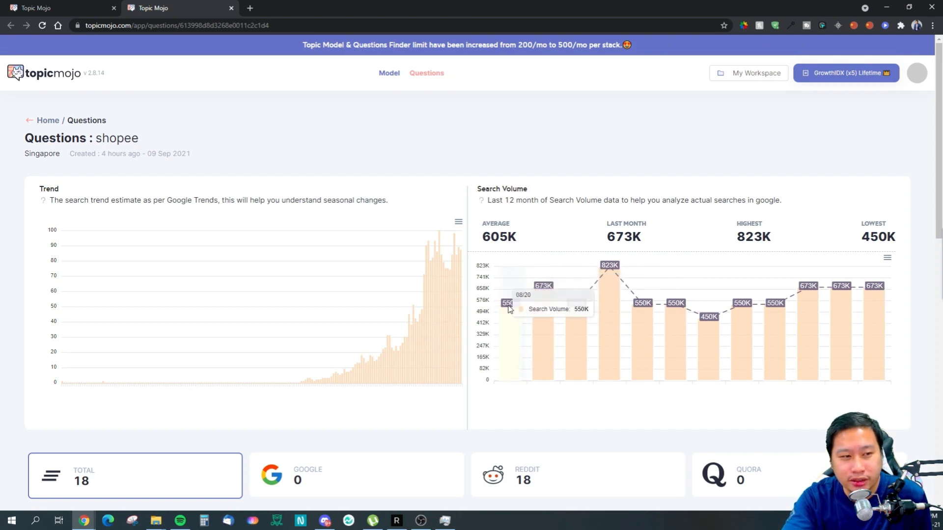
Examine the Google search trend and the 12-month search volume charts of the shopee questions report.
mouse_move(522, 318)
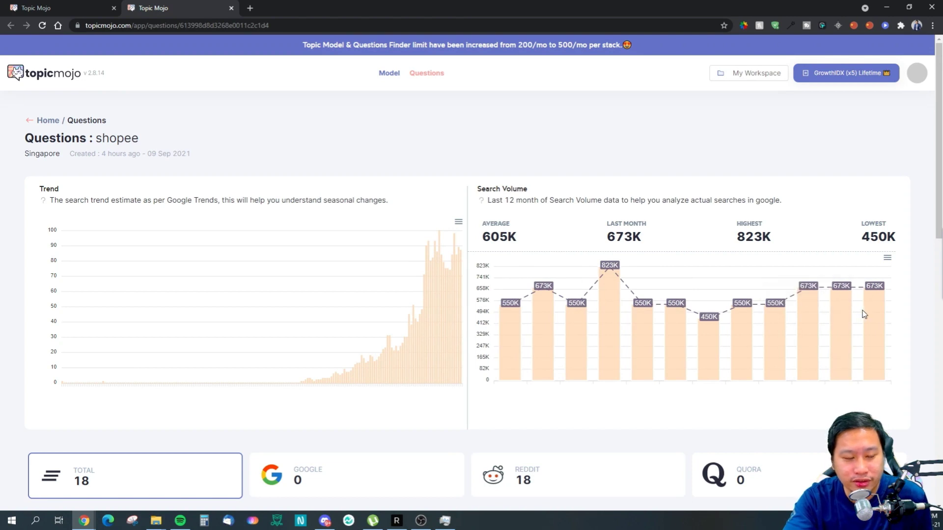
mouse_move(610, 328)
drag(138, 145, 176, 143)
click(97, 139)
click(176, 143)
scroll(326, 288, down, 6)
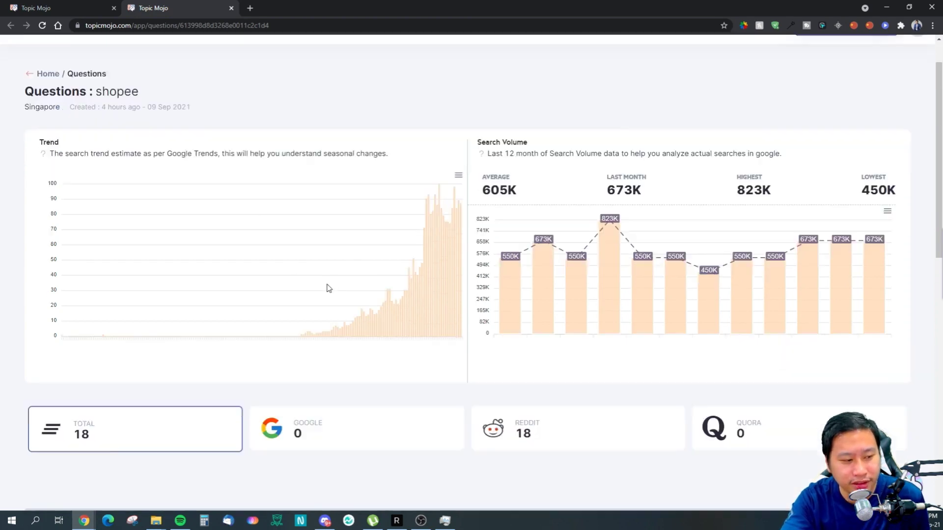
scroll(305, 290, up, 5)
Expand the details of the question "Anyone ordered from Shopee?" in the questions table and collapse them again.
scroll(306, 291, down, 7)
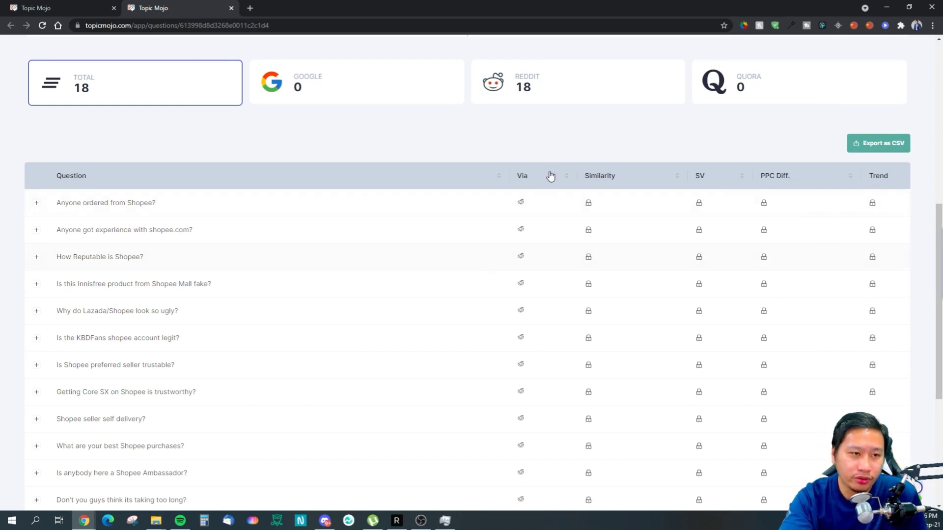
click(36, 204)
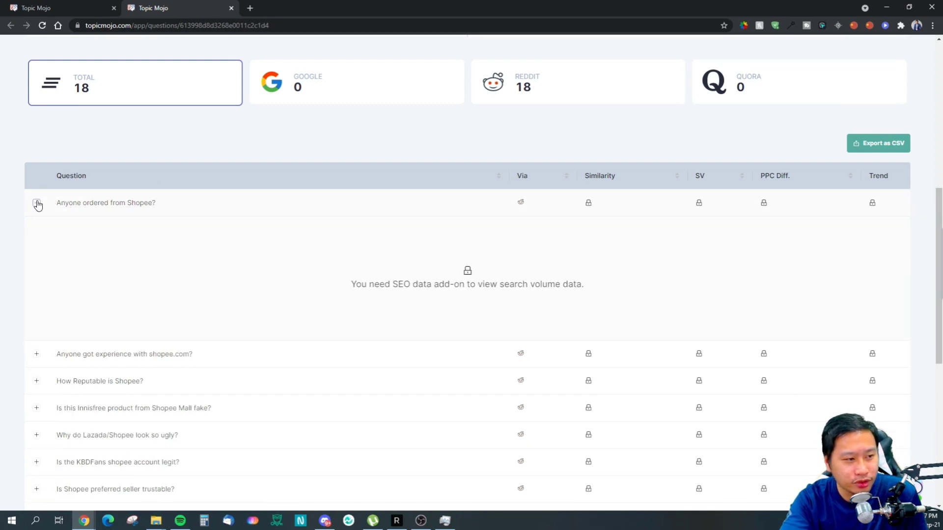
click(37, 203)
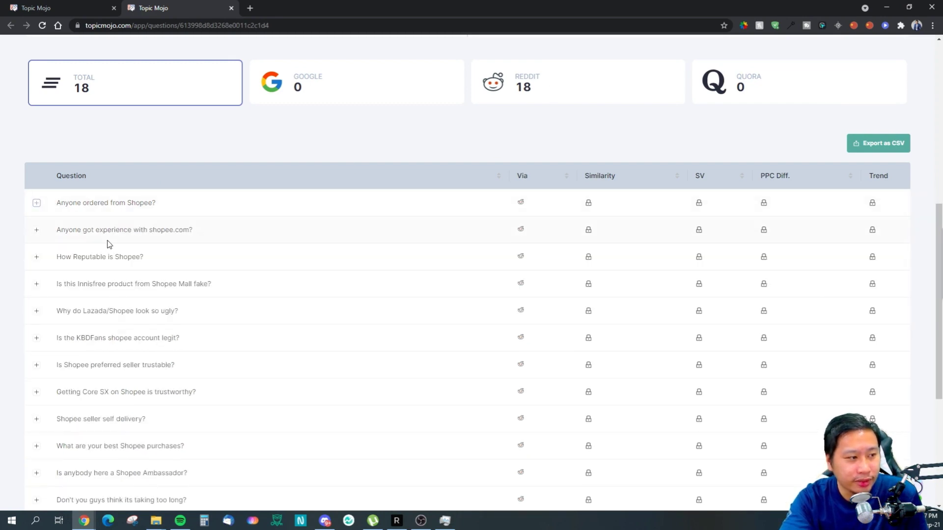
Read through the questions listed in the shopee report and look over the source totals above them.
drag(77, 232, 203, 229)
click(206, 233)
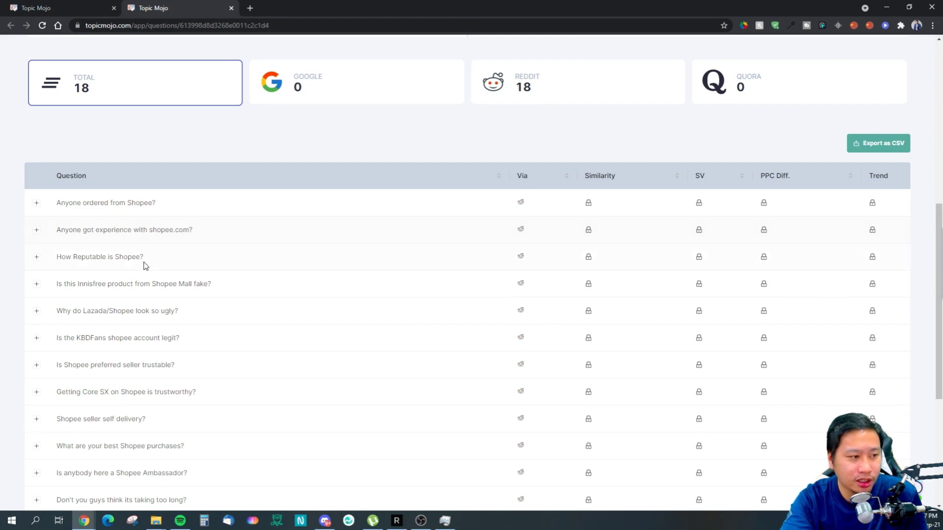
drag(58, 261, 143, 258)
click(155, 259)
drag(57, 282, 242, 308)
click(242, 308)
scroll(183, 316, down, 4)
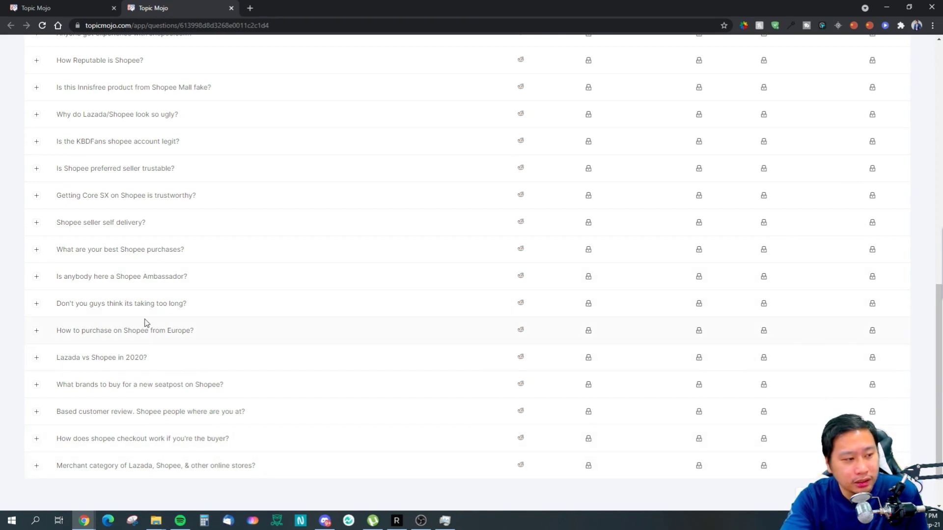
scroll(146, 323, up, 9)
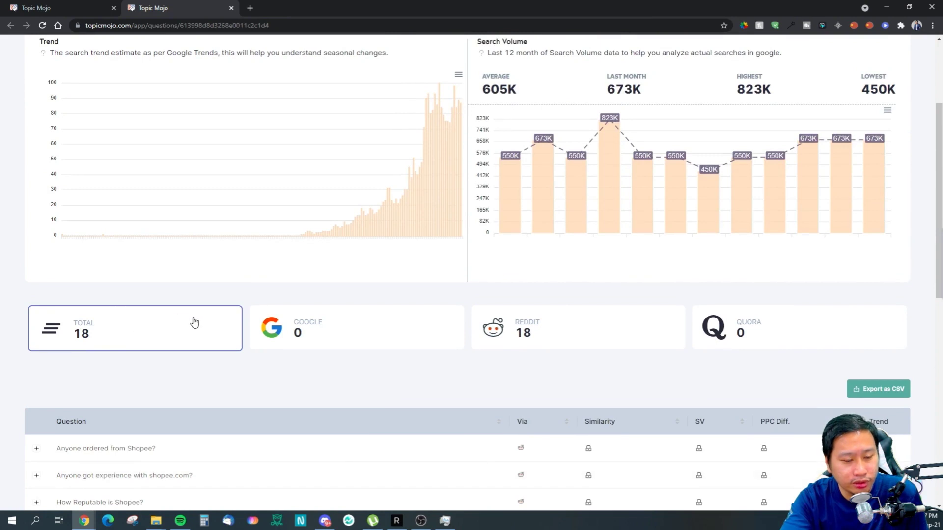
scroll(163, 341, down, 6)
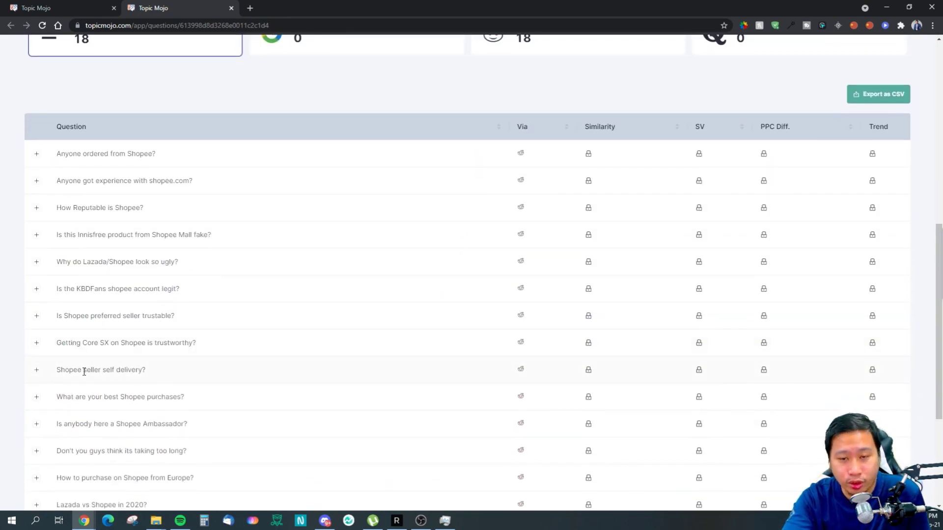
scroll(98, 364, up, 5)
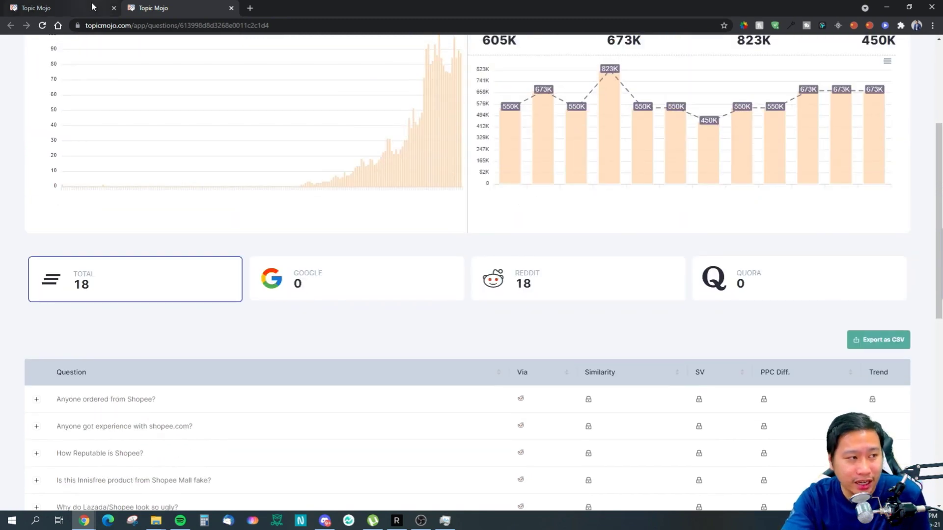
Check the progress of the digital marketing questions report, and filter the shopee questions by Google and by Quora.
click(74, 8)
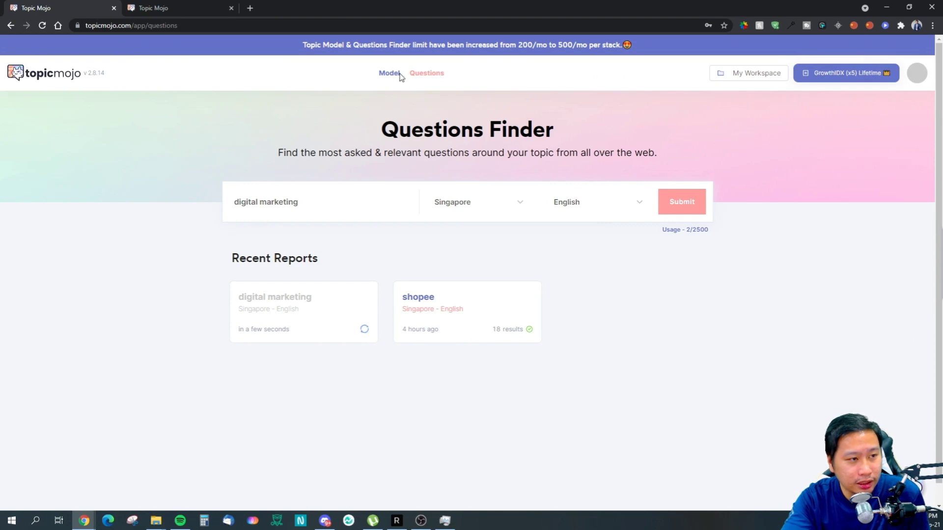
click(166, 14)
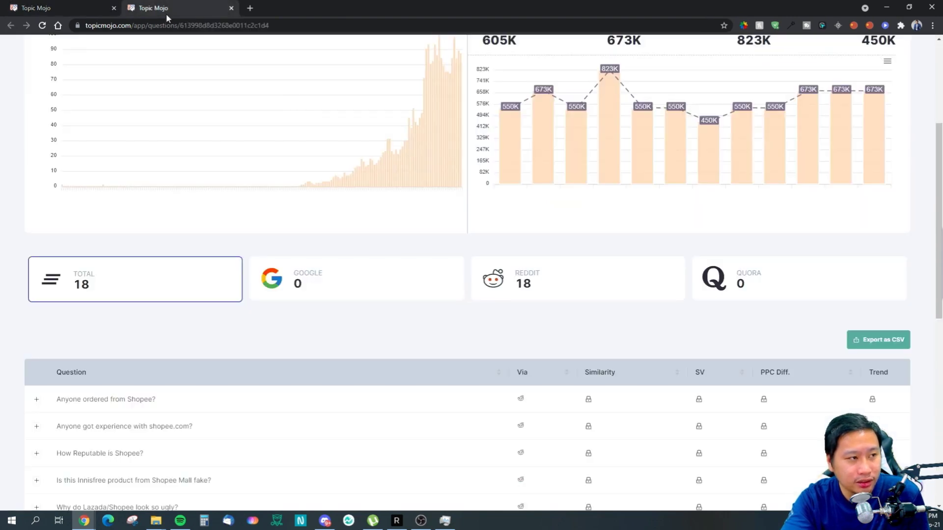
click(339, 291)
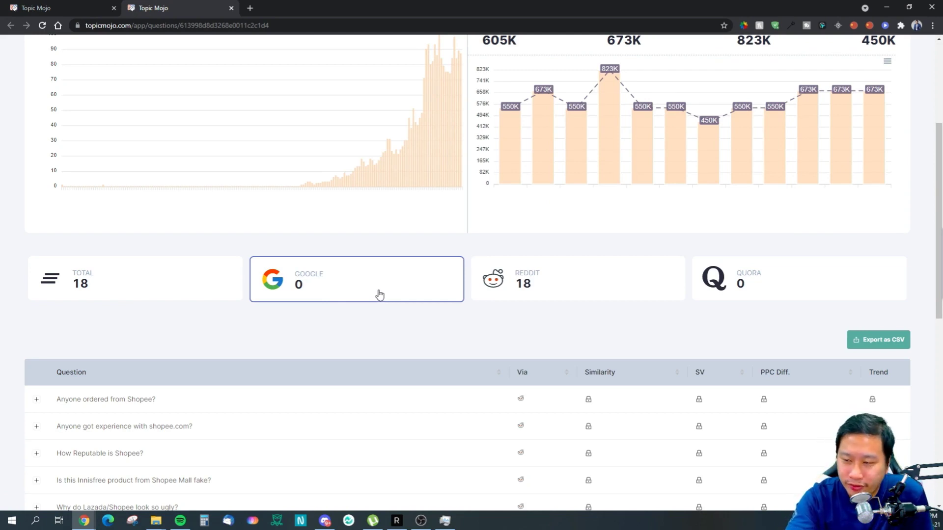
click(738, 297)
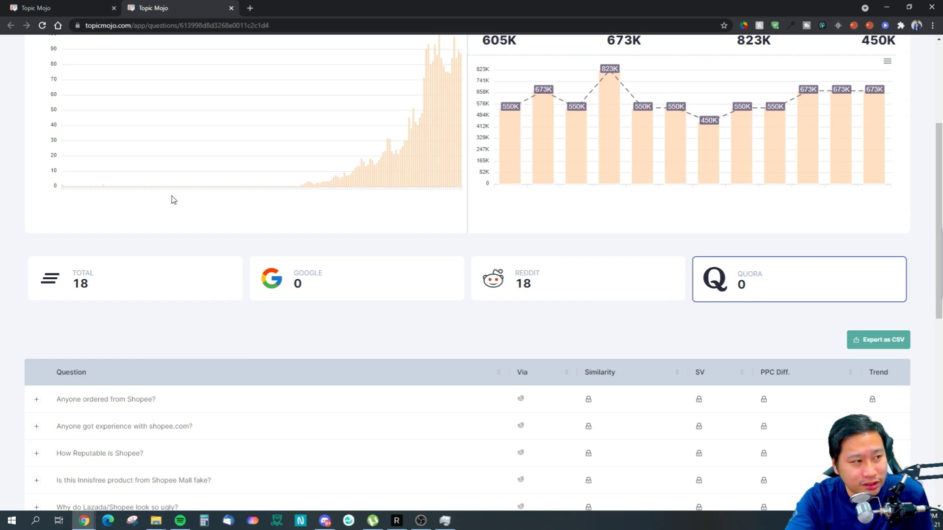
Recheck whether the digital marketing questions report is ready, reviewing the shopee trend and search volume charts in between.
click(36, 8)
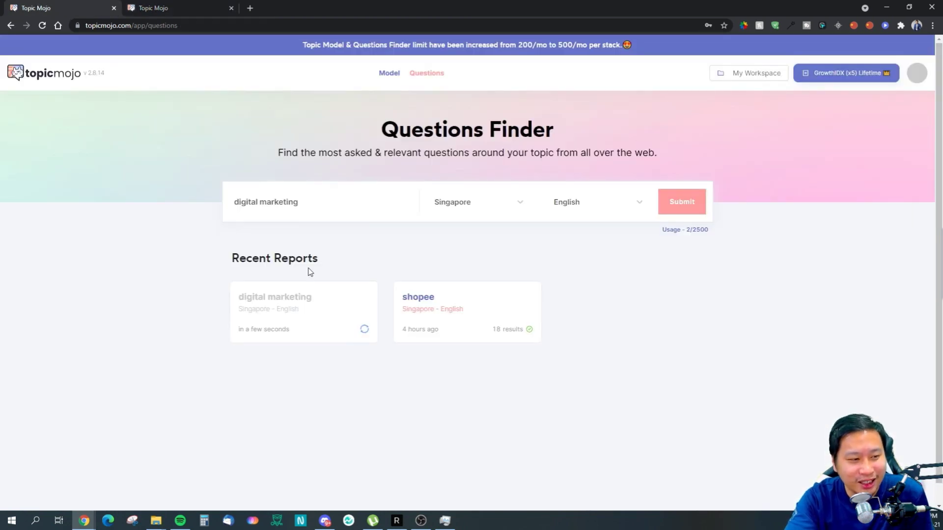
key(ctrl+Tab)
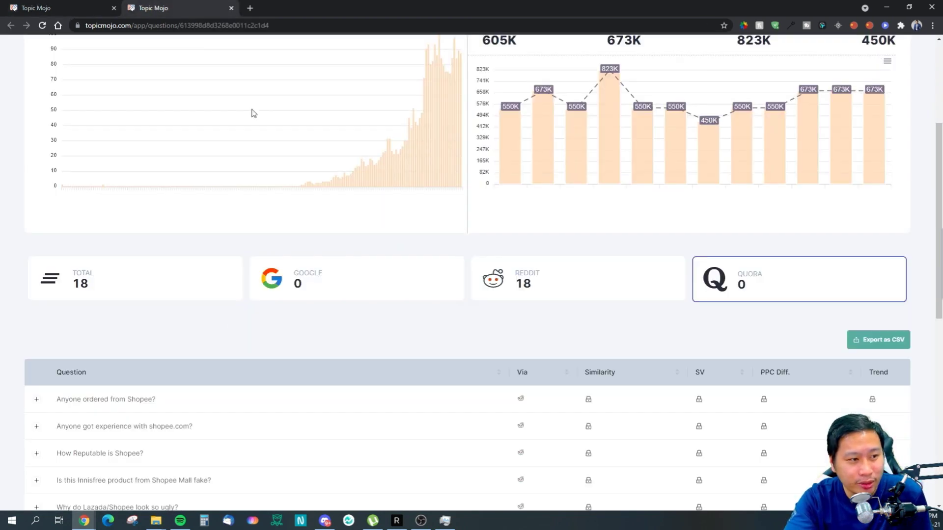
scroll(253, 113, up, 5)
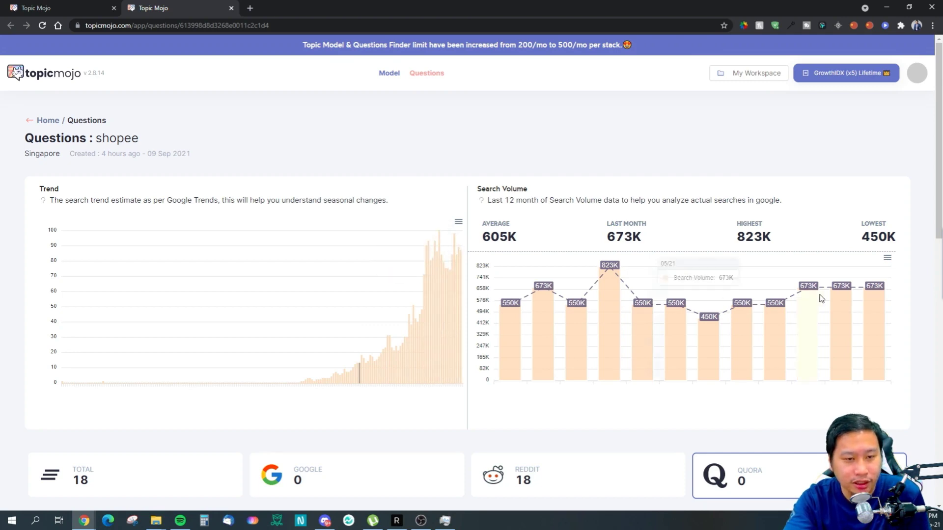
click(96, 4)
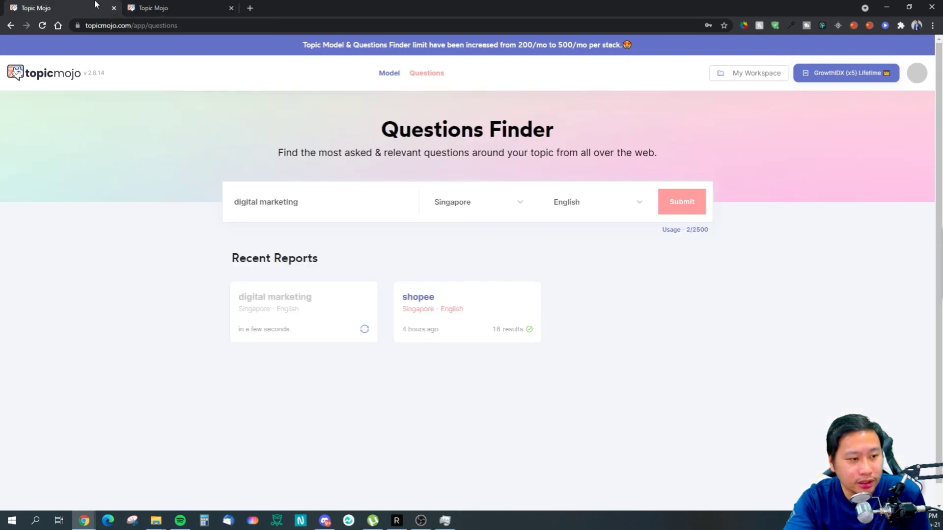
Open the recent "digital marketing" report in Topic Model, using the browser tab that holds the shopee report.
click(142, 8)
click(393, 78)
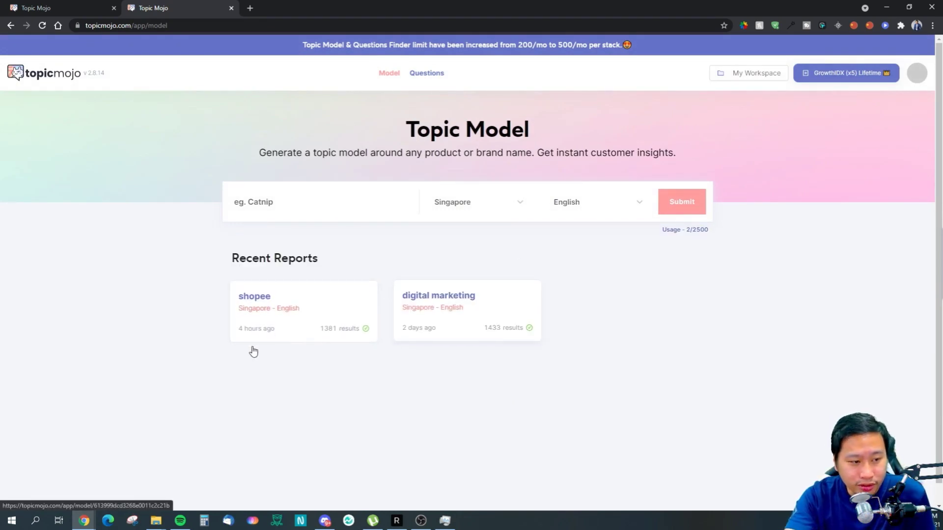
click(443, 297)
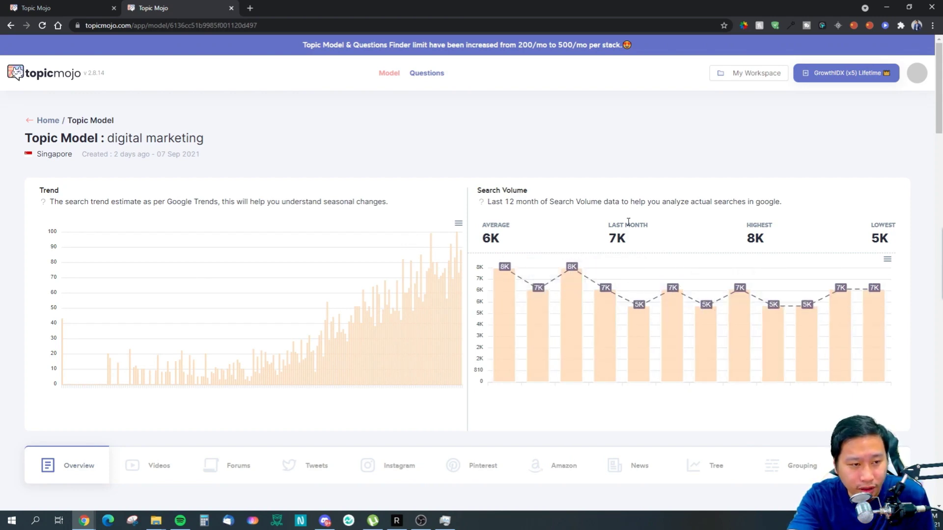
Examine the digital marketing topic model's overview, covering its trend and volume charts, intents and videos.
scroll(621, 330, down, 3)
scroll(610, 295, up, 3)
scroll(500, 322, down, 3)
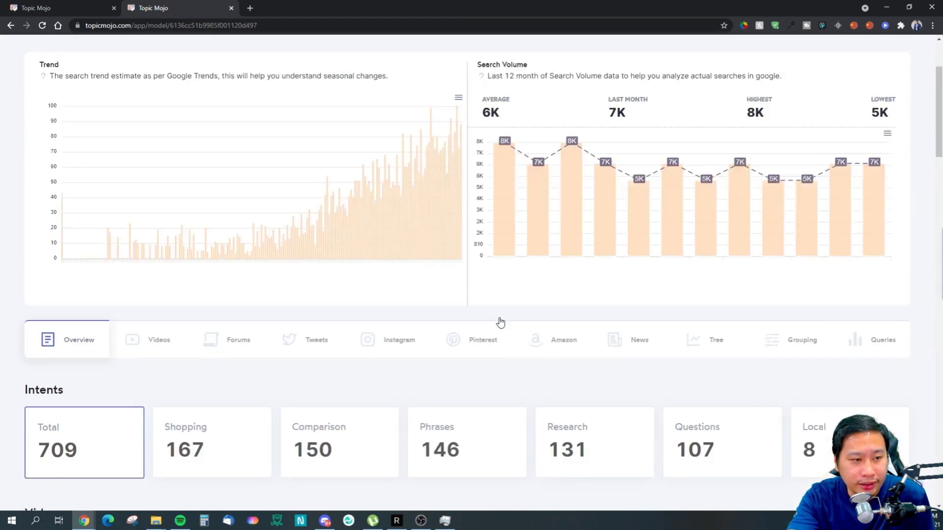
scroll(500, 322, down, 2)
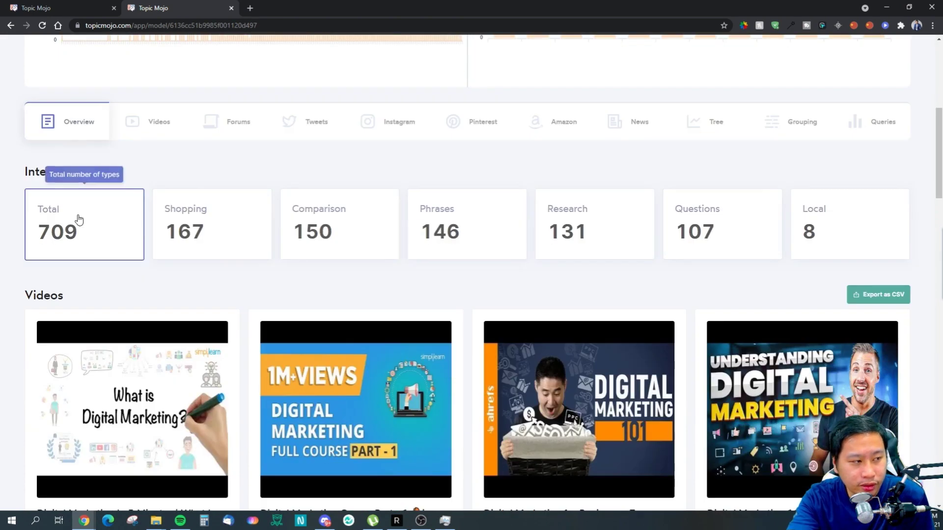
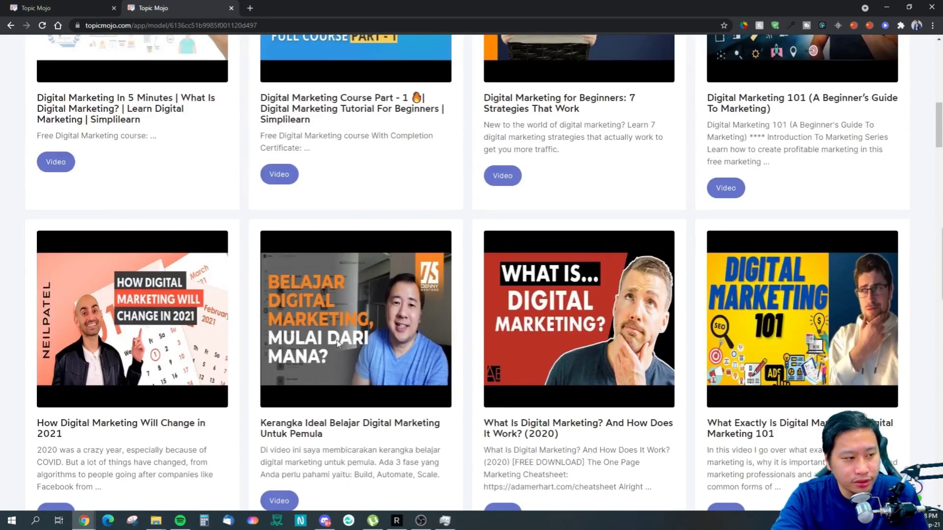
scroll(338, 343, down, 3)
scroll(320, 316, up, 13)
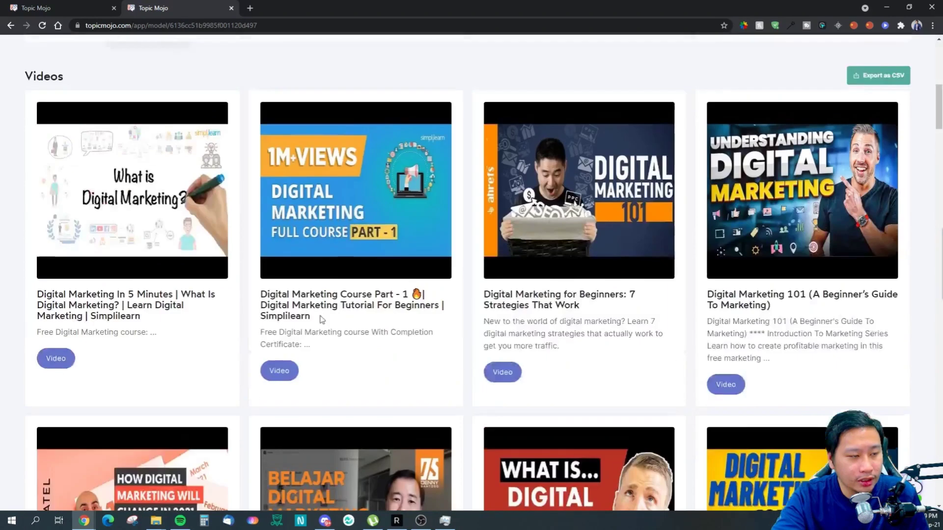
Show the forum results of the digital marketing topic model and return to the report's heading.
click(225, 268)
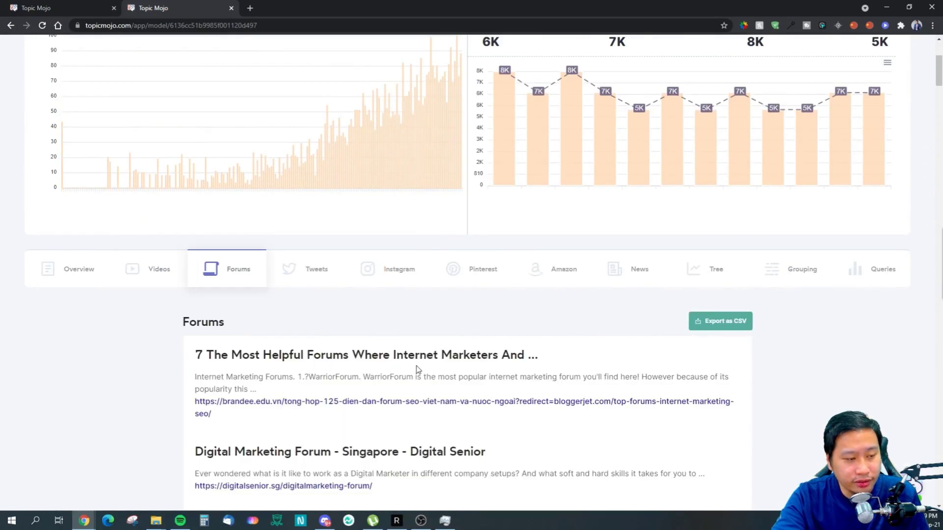
scroll(417, 369, up, 4)
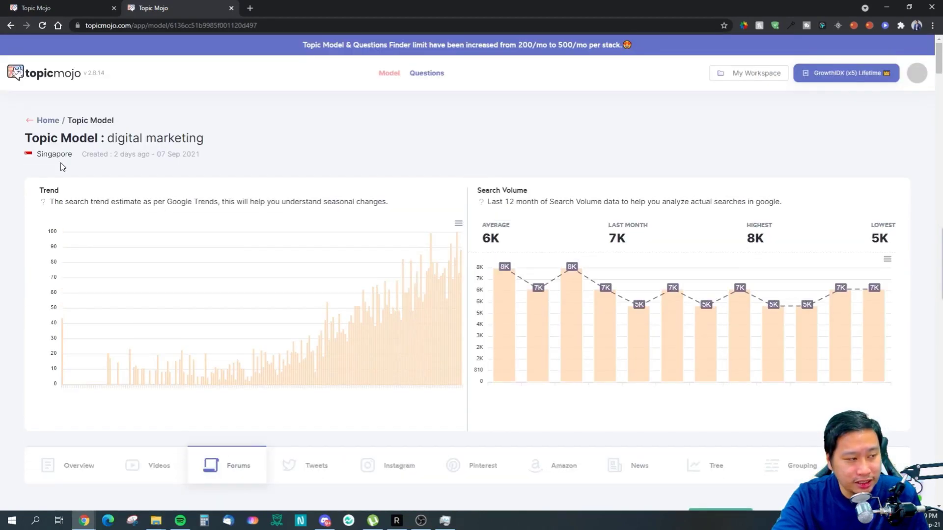
Show the video results of the digital marketing topic model and browse through the listed videos.
scroll(153, 328, down, 4)
click(150, 281)
scroll(282, 251, down, 11)
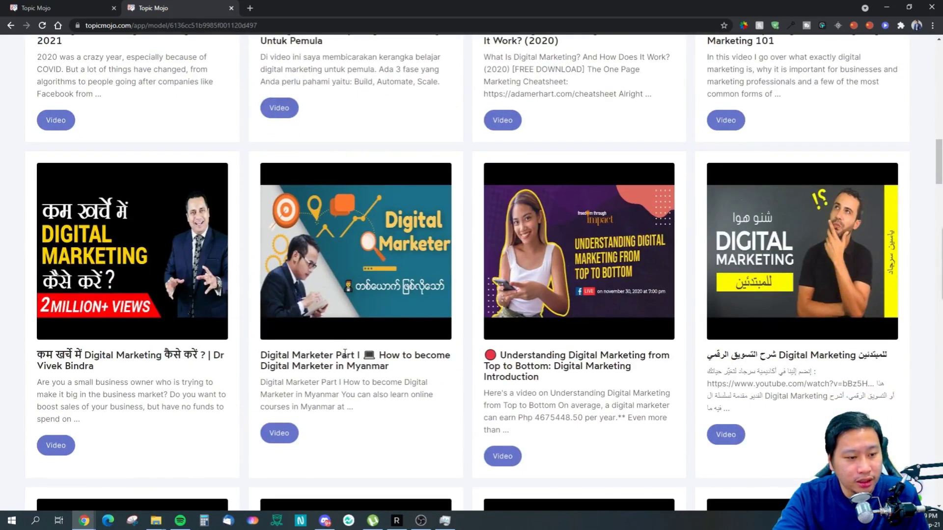
scroll(345, 351, up, 10)
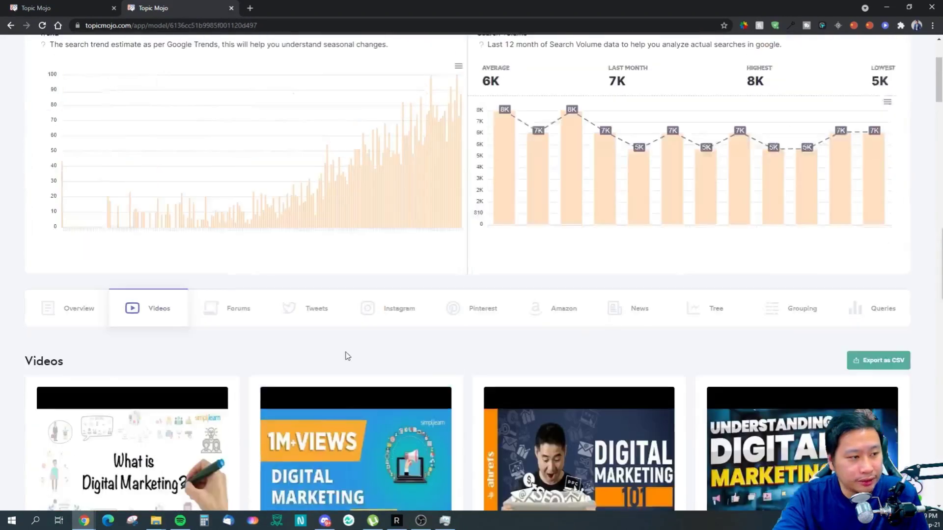
scroll(269, 338, down, 10)
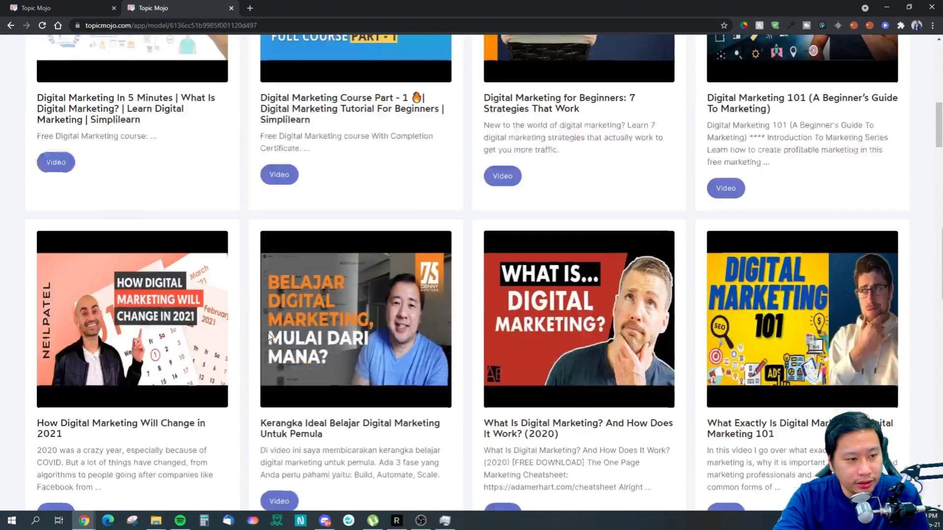
scroll(269, 337, up, 5)
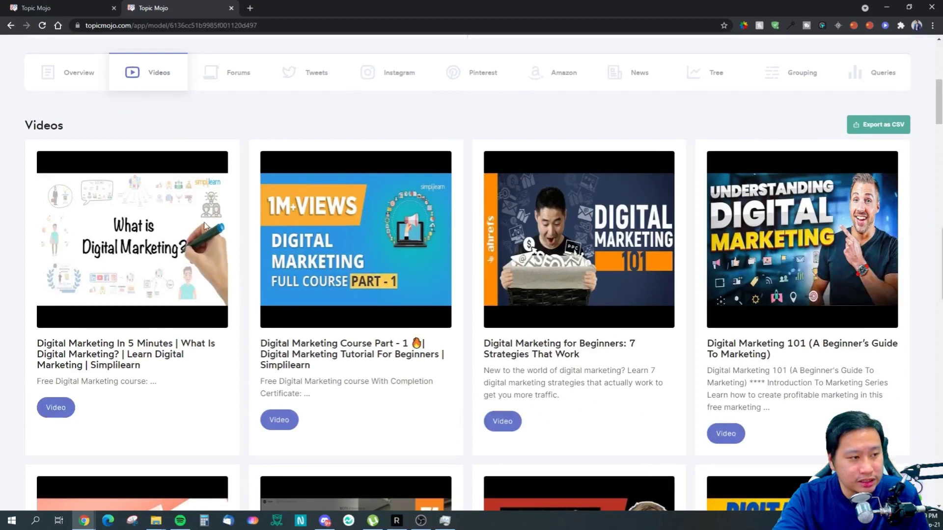
scroll(643, 290, up, 2)
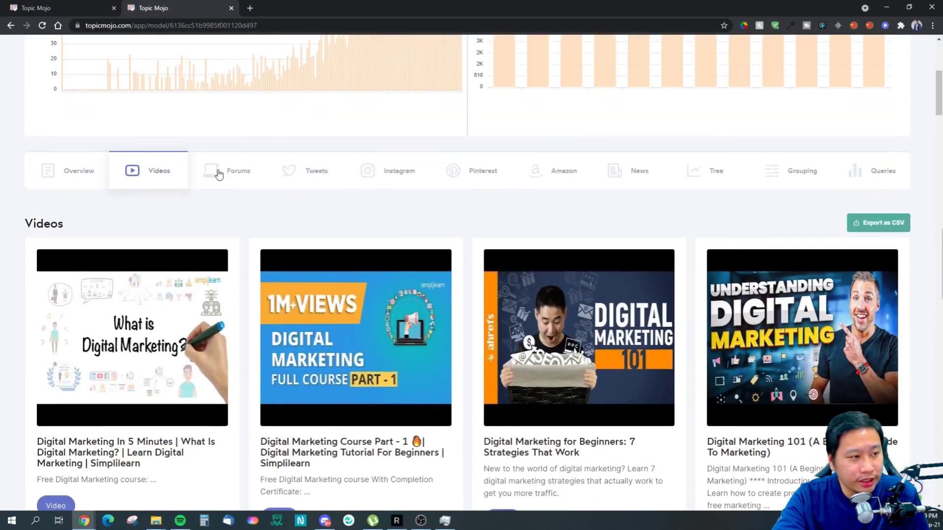
Switch the topic model to its forum results and read through the listed threads and links.
click(219, 175)
scroll(425, 311, down, 7)
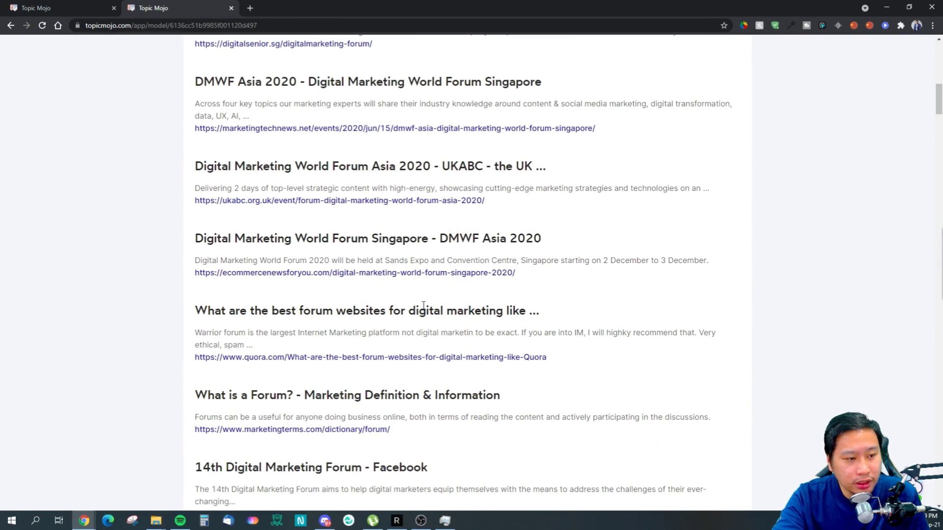
scroll(423, 306, down, 1)
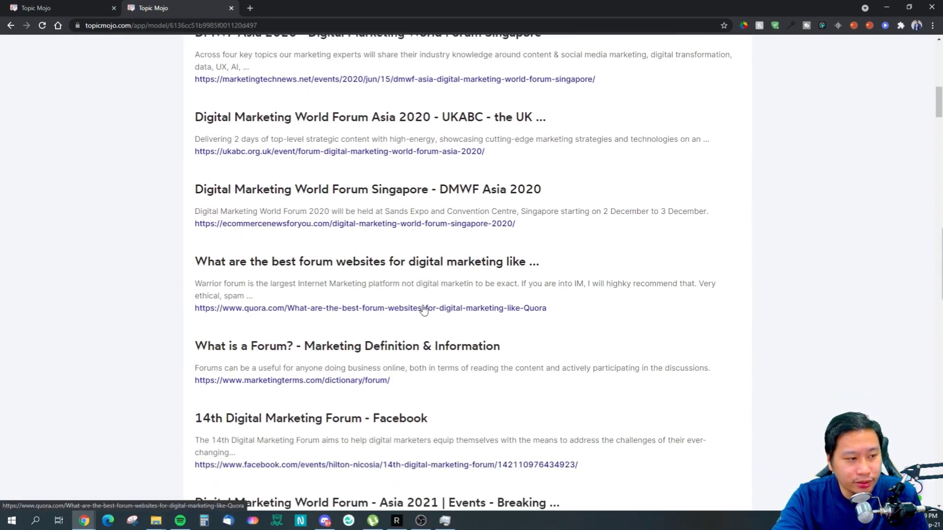
scroll(423, 310, down, 4)
scroll(299, 299, up, 13)
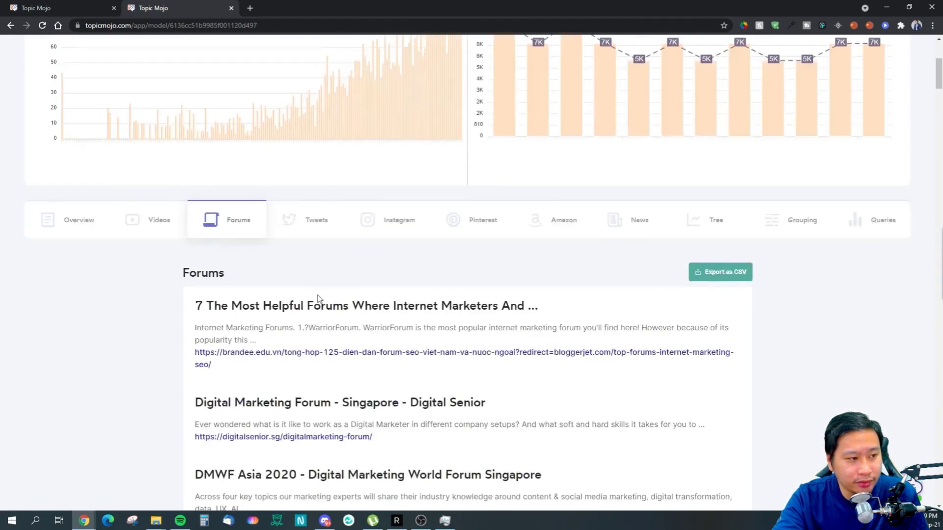
scroll(317, 298, up, 1)
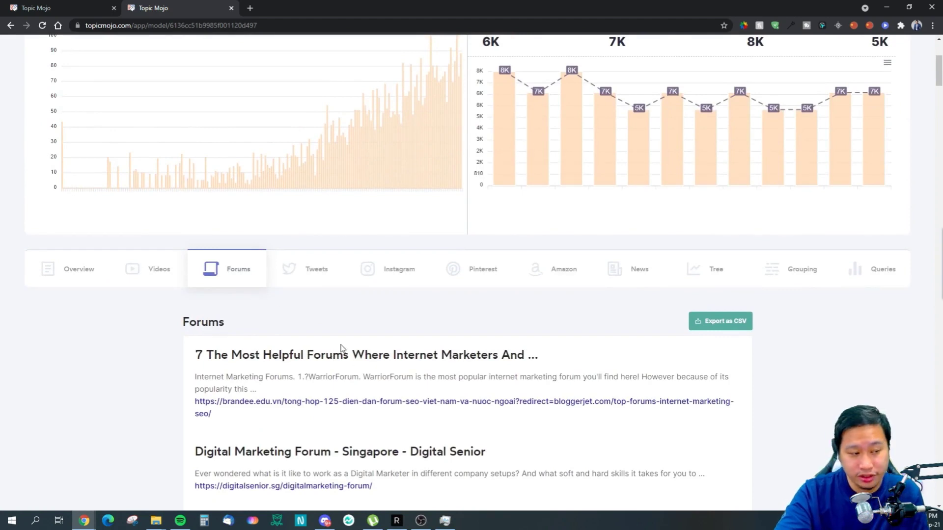
Display the tweets about digital marketing and browse the first page of them.
click(313, 278)
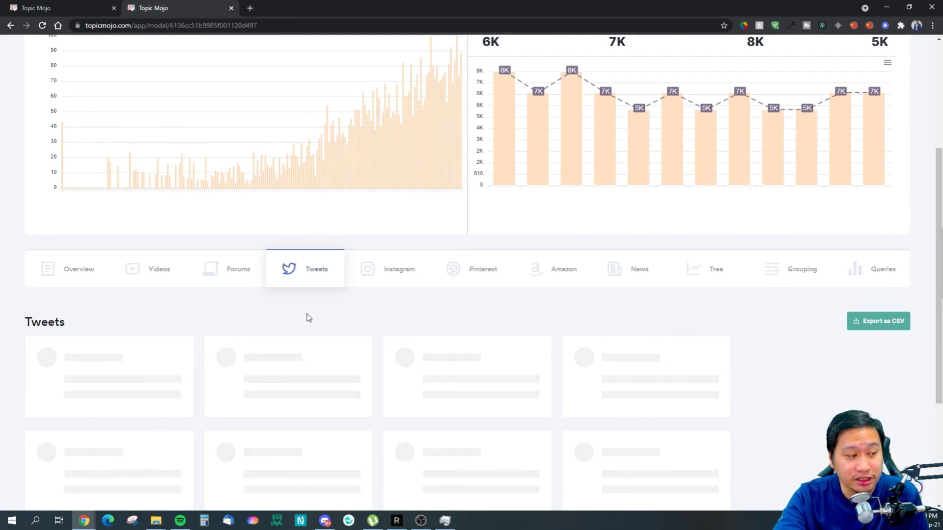
scroll(307, 314, down, 3)
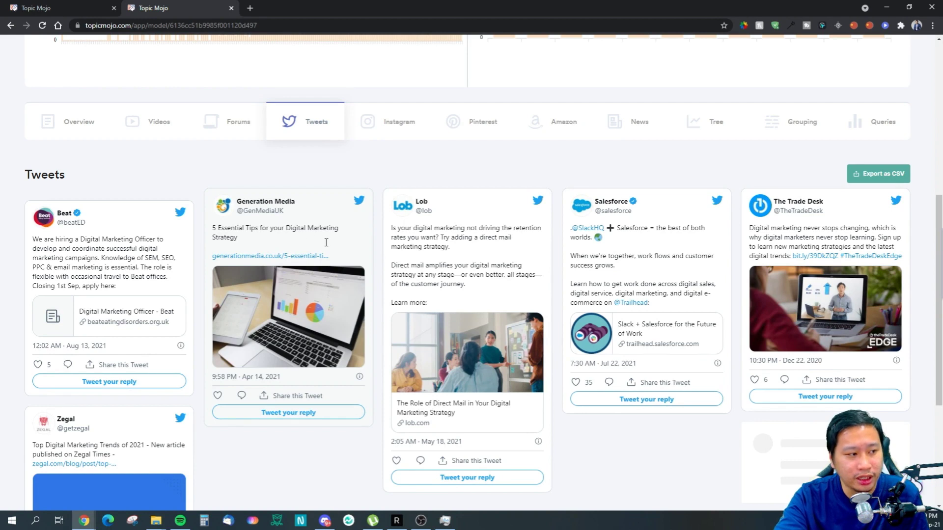
scroll(325, 243, down, 4)
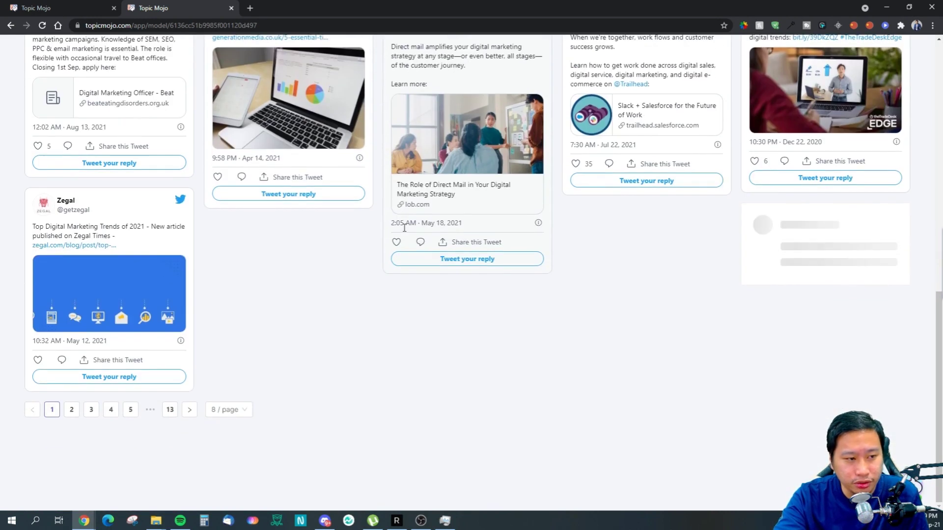
scroll(404, 228, up, 5)
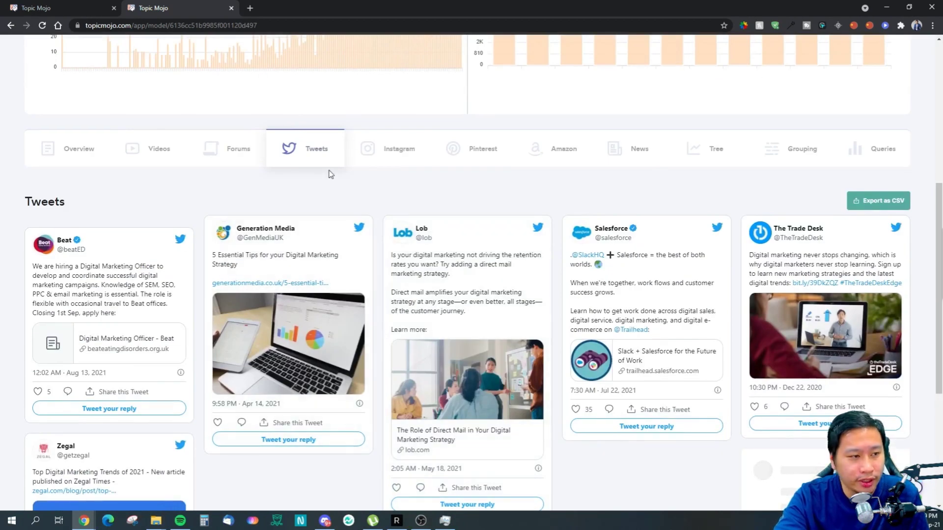
Show the Instagram list for digital marketing and look over its posts.
click(400, 156)
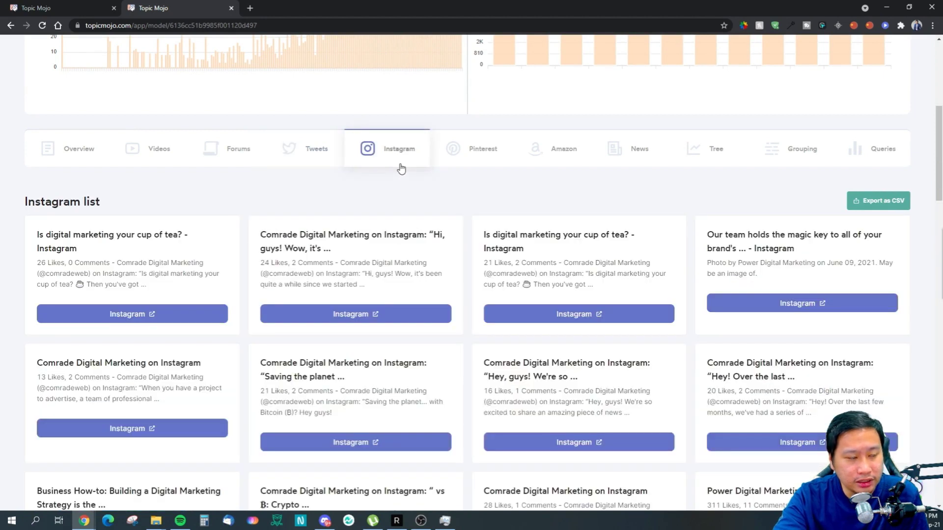
scroll(335, 275, down, 2)
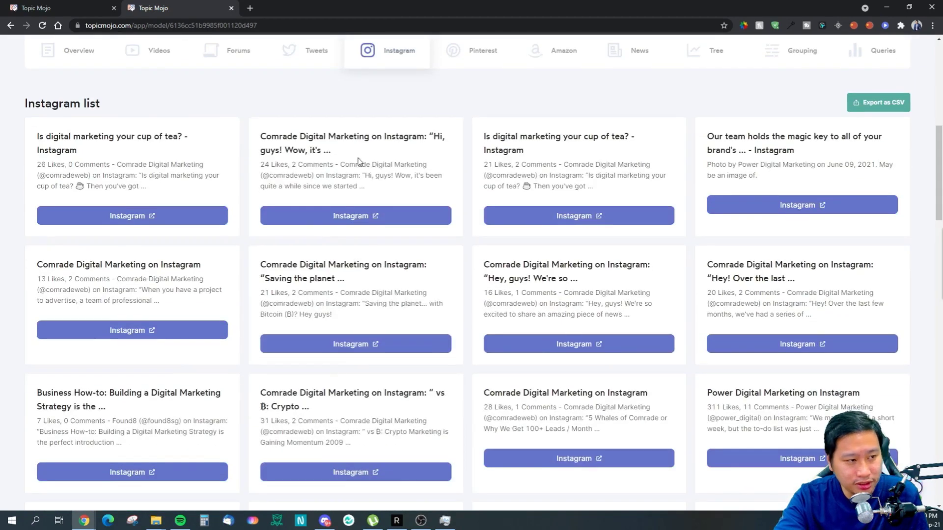
scroll(358, 162, up, 2)
View the Pinterest list and the Amazon list for digital marketing.
click(486, 149)
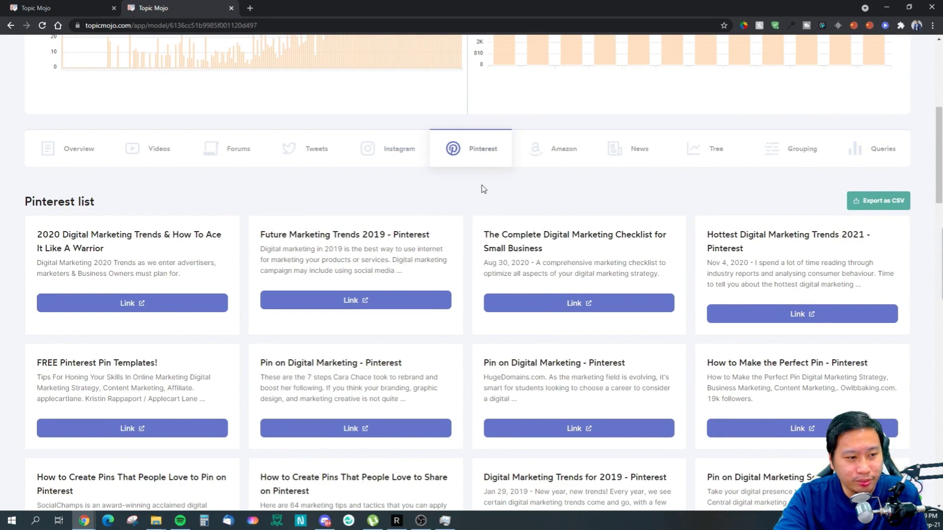
click(544, 153)
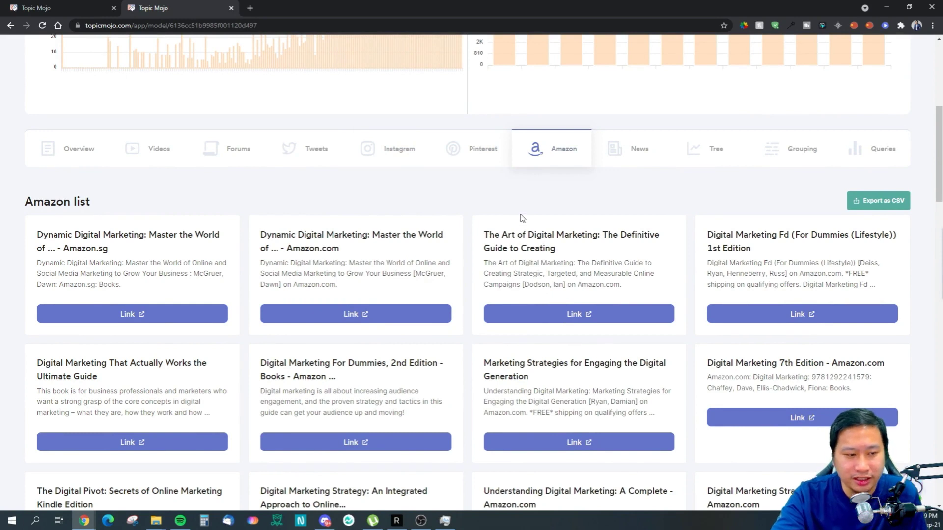
Show the recent news for digital marketing and read the article headlines, including the one about a digital marketing enterprise.
click(629, 143)
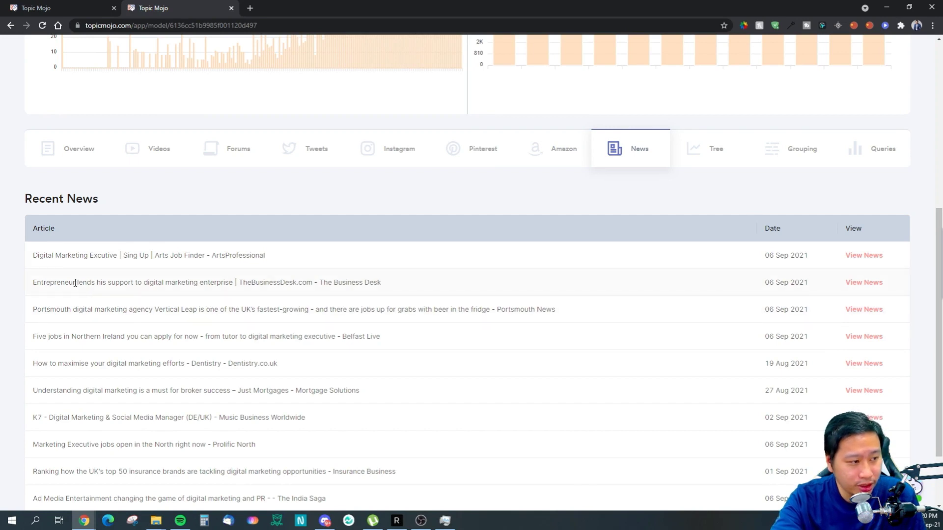
drag(147, 282, 231, 287)
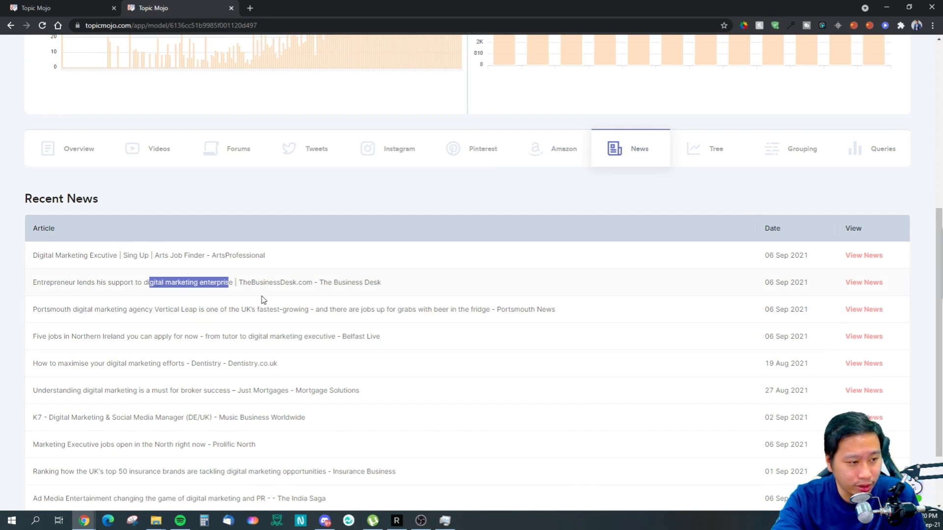
click(386, 332)
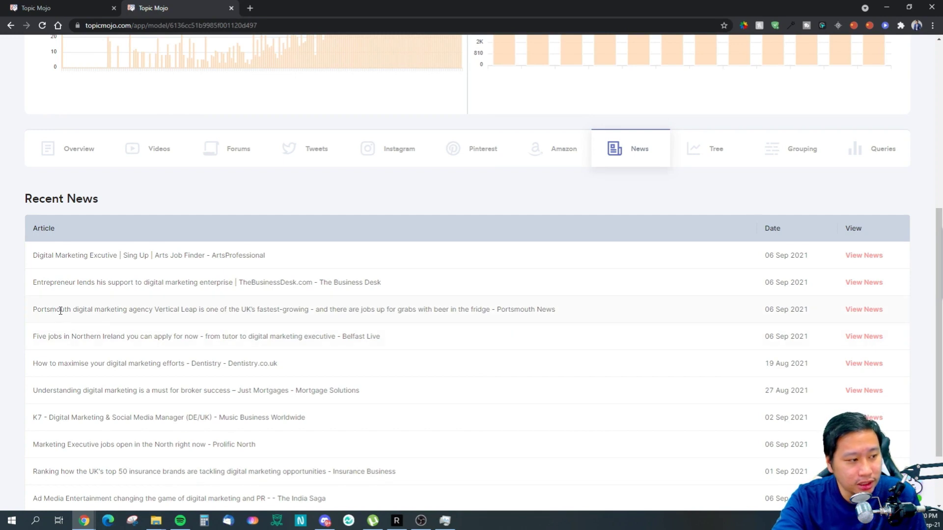
scroll(109, 337, down, 2)
scroll(515, 179, up, 4)
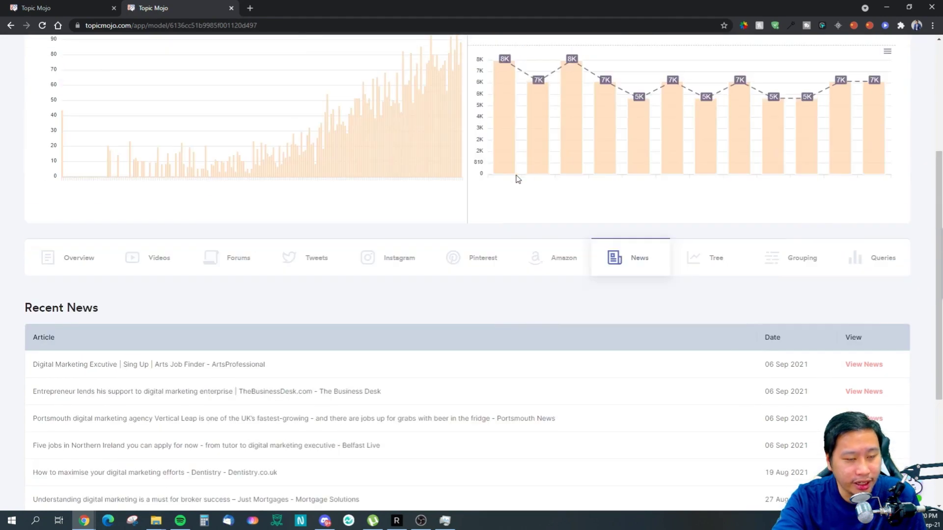
Open the tree view of the digital marketing topic model and examine the "how to" branch of its phrases diagram.
click(689, 266)
scroll(304, 364, down, 7)
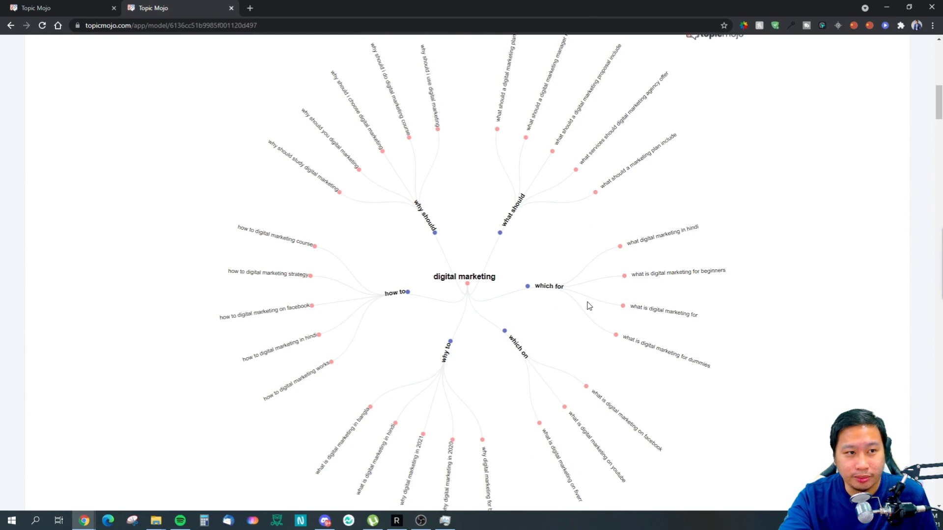
scroll(589, 305, up, 3)
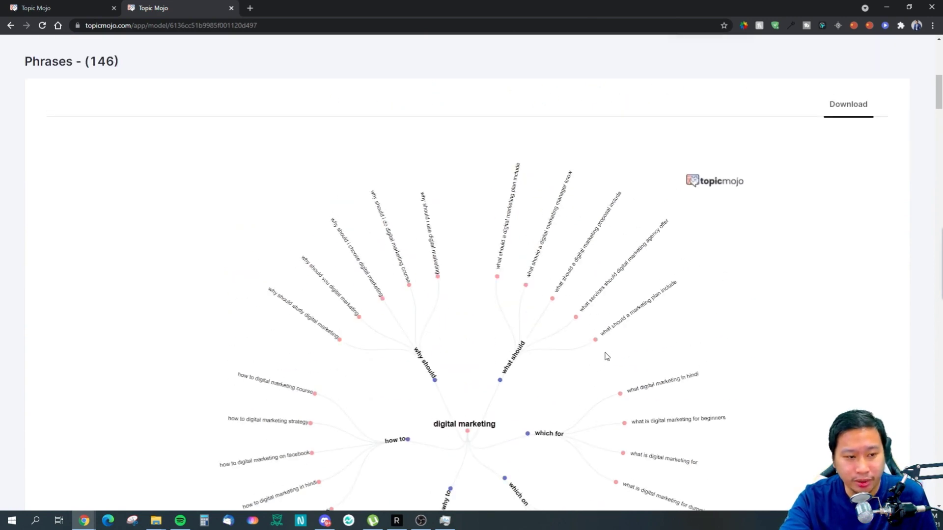
scroll(604, 353, down, 3)
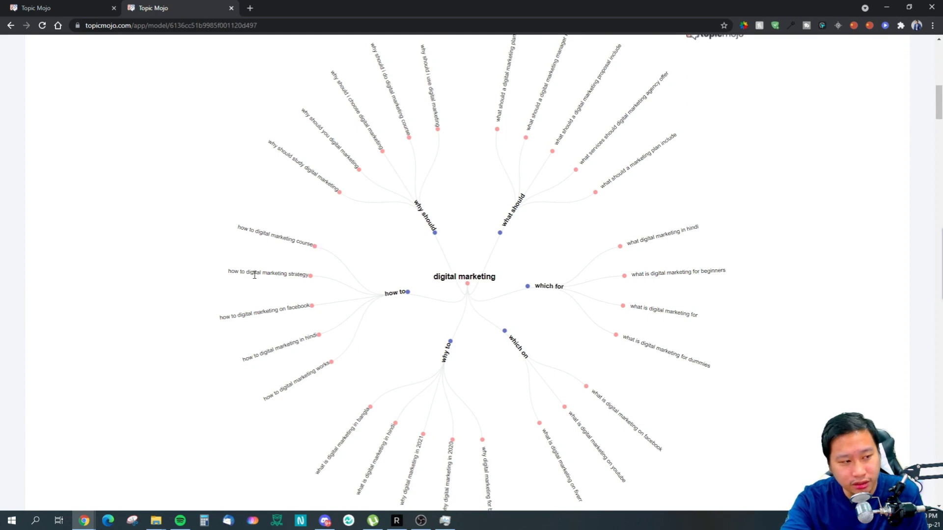
drag(235, 318, 298, 316)
click(298, 316)
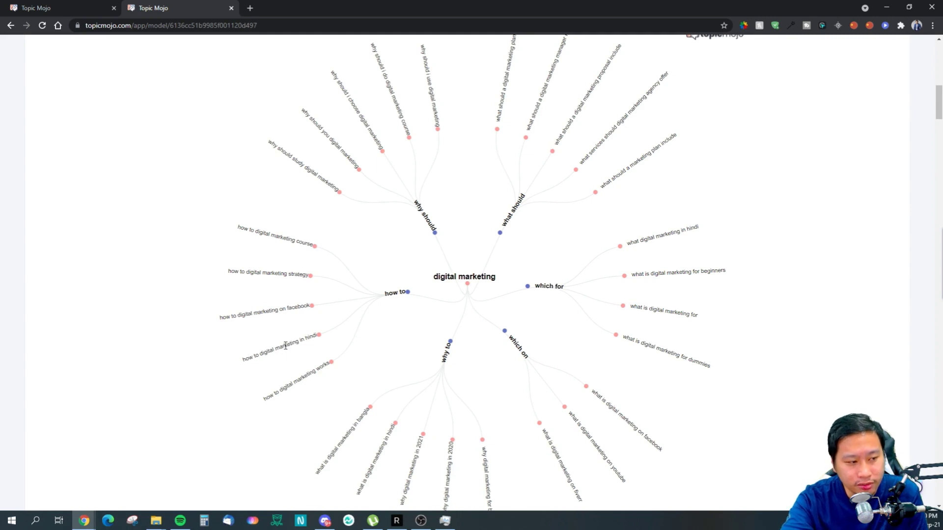
drag(283, 388, 326, 372)
click(356, 366)
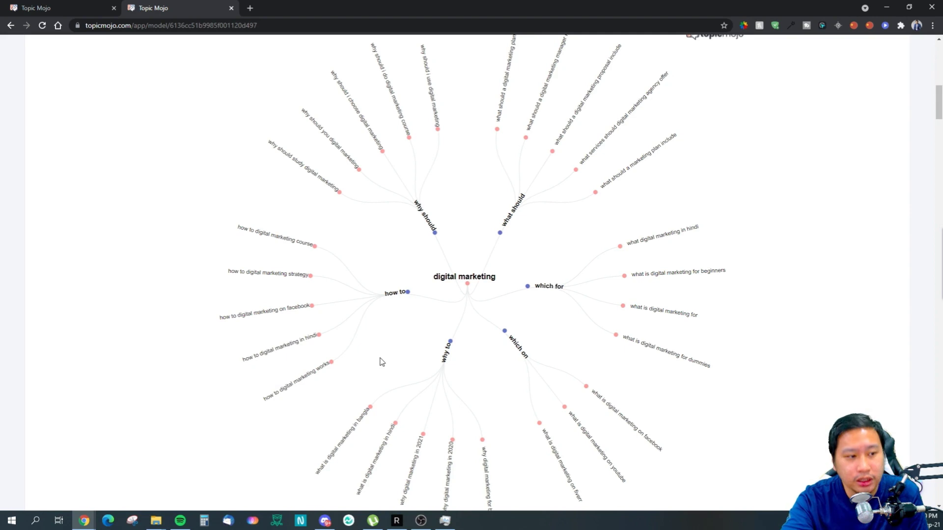
Examine the remaining branches of the phrases tree, such as "why should", "why to" and "what should".
scroll(406, 233, up, 2)
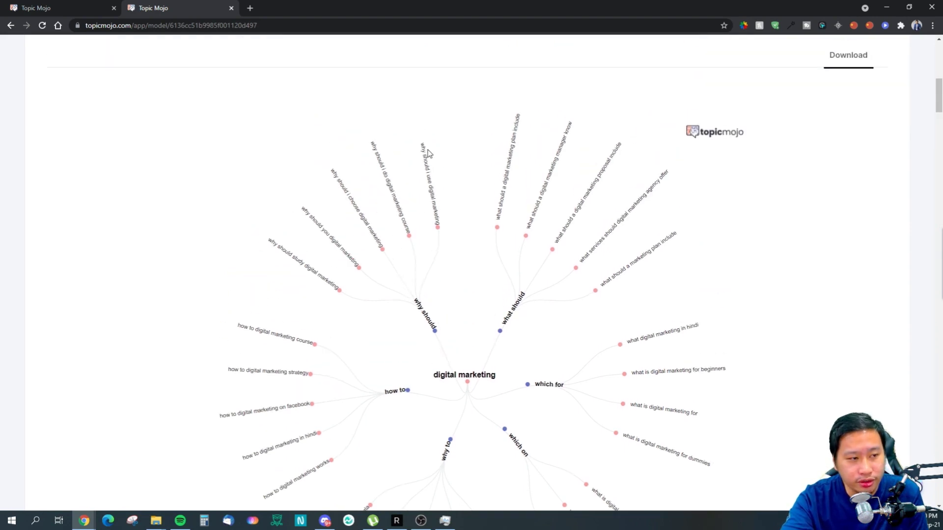
scroll(456, 343, down, 1)
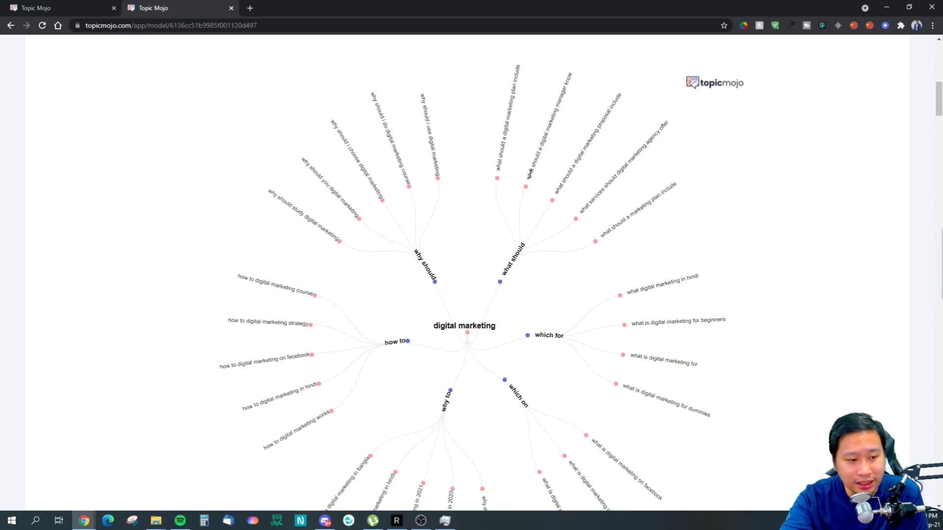
scroll(617, 328, down, 2)
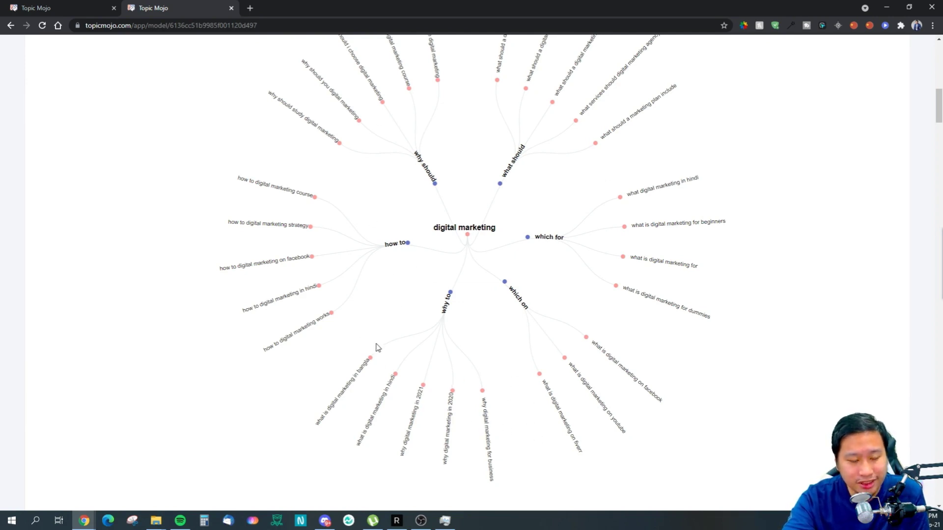
scroll(345, 308, up, 1)
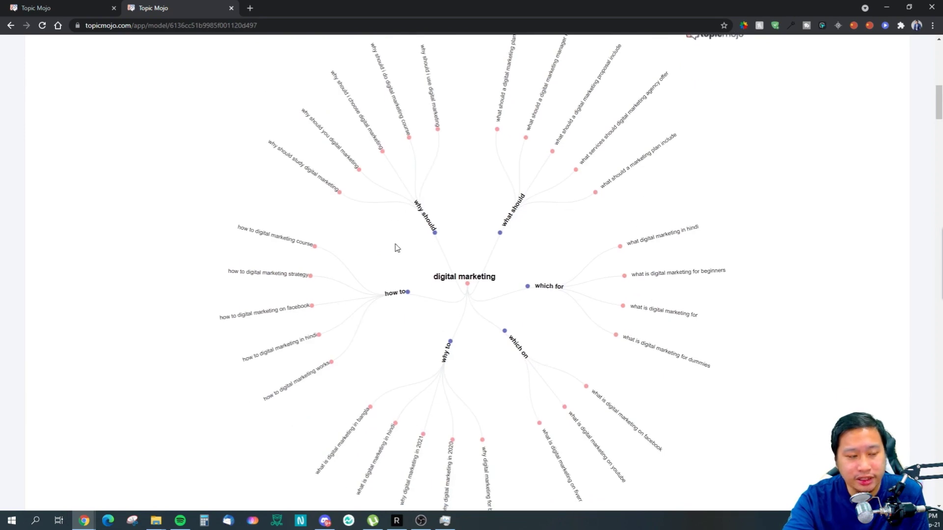
scroll(382, 252, up, 1)
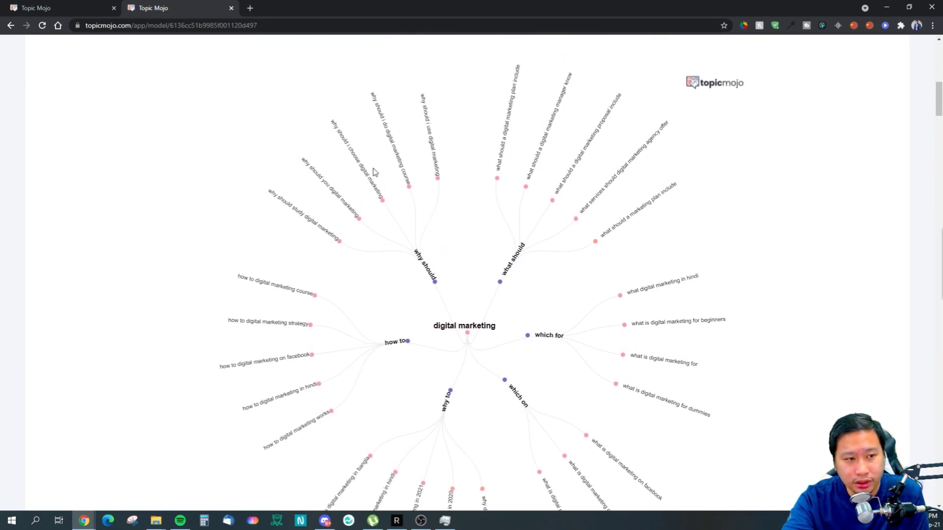
drag(561, 186, 628, 118)
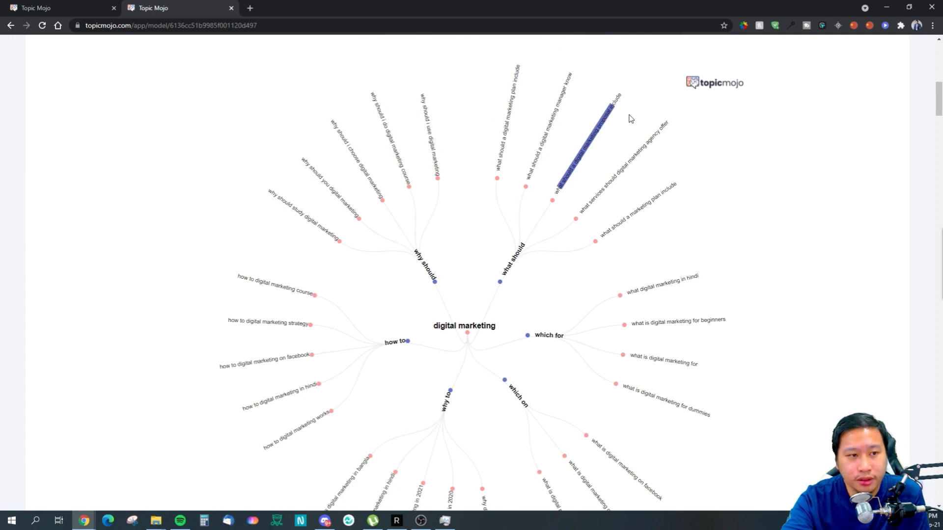
click(604, 166)
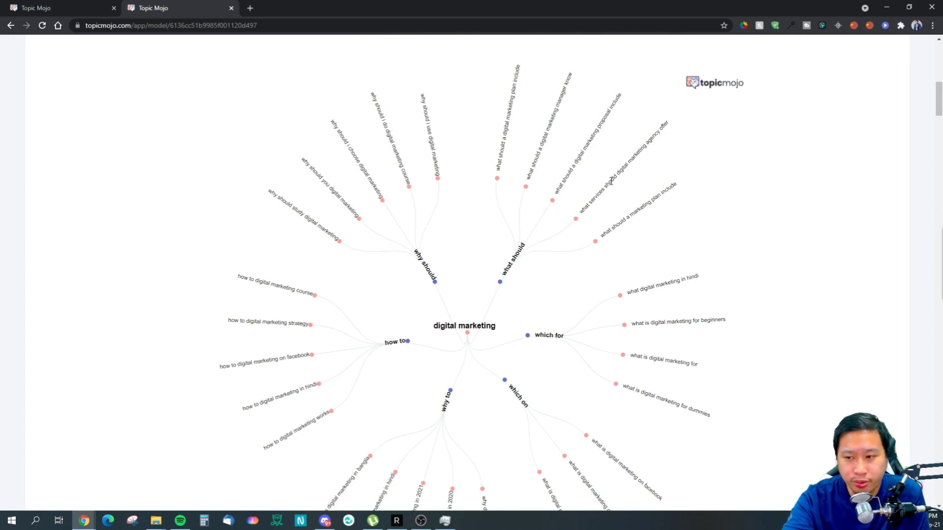
Examine the "should" branch of the Questions diagram, highlighting "should i learn digital marketing" and "should digital marketing be capitalized".
scroll(475, 294, down, 10)
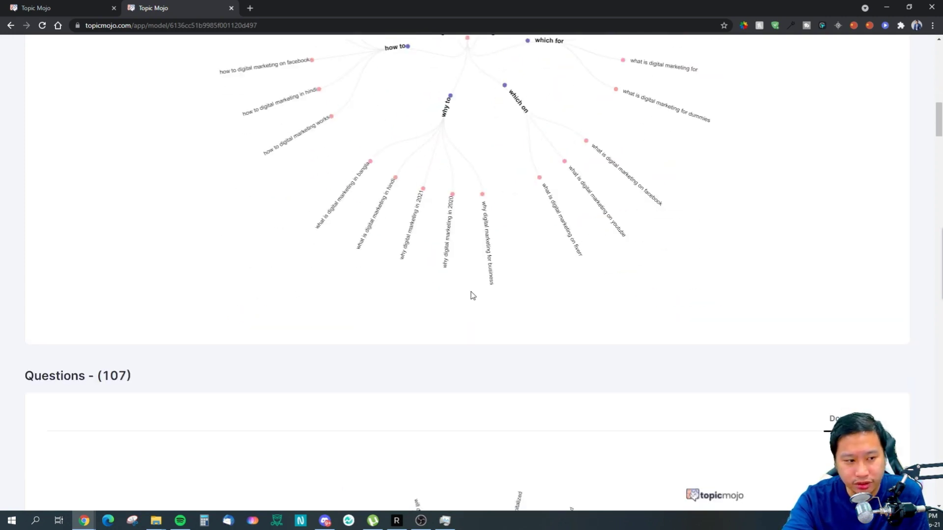
scroll(475, 294, down, 3)
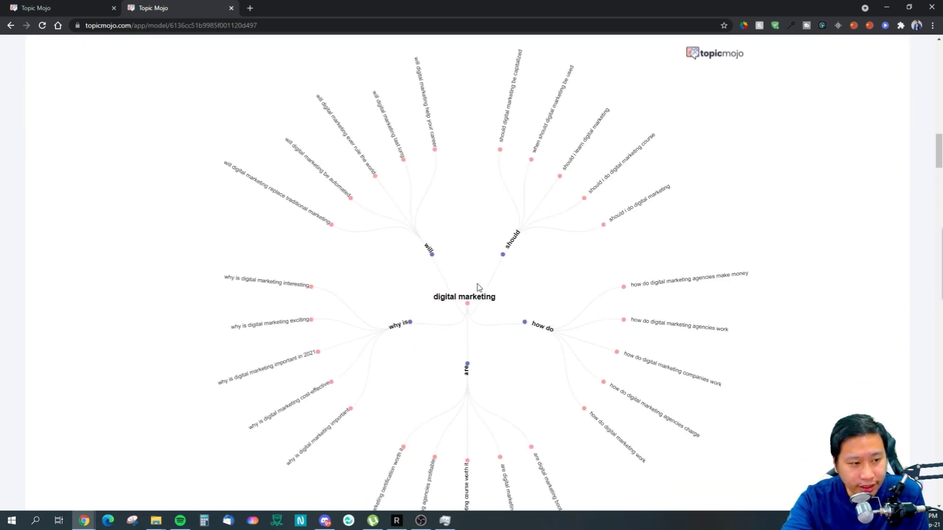
scroll(471, 366, down, 1)
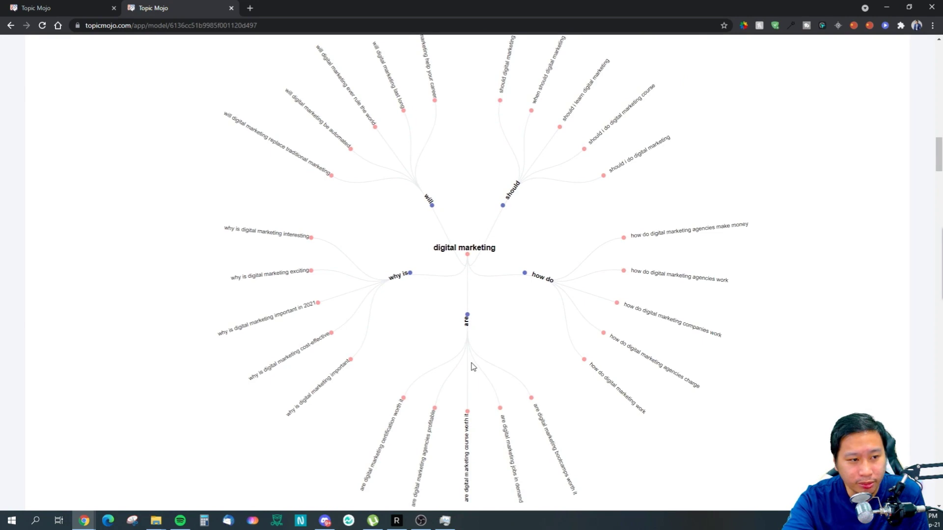
scroll(471, 366, up, 1)
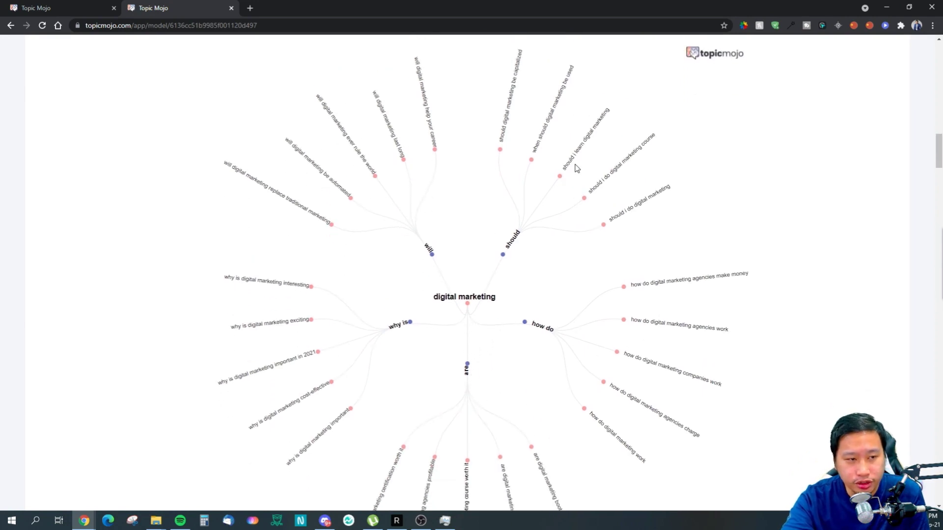
drag(576, 168, 608, 132)
drag(540, 138, 575, 88)
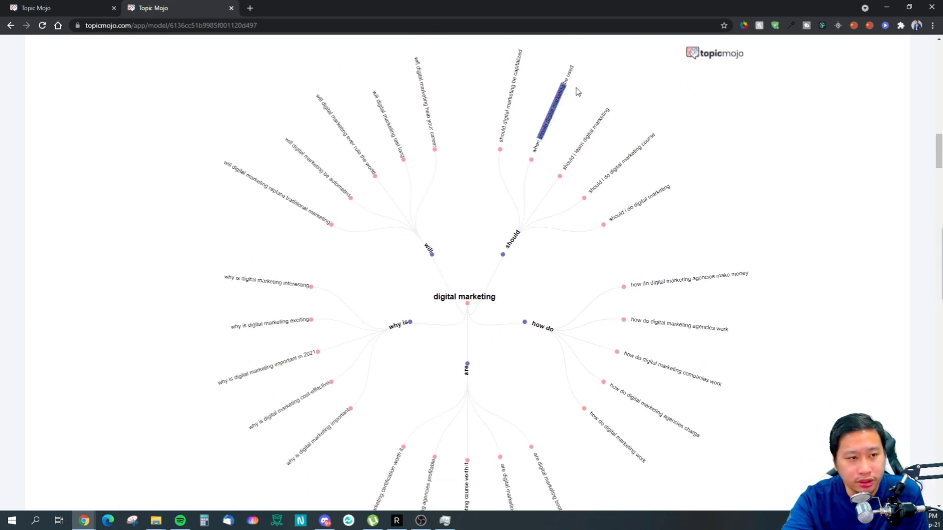
click(518, 125)
drag(507, 129, 539, 69)
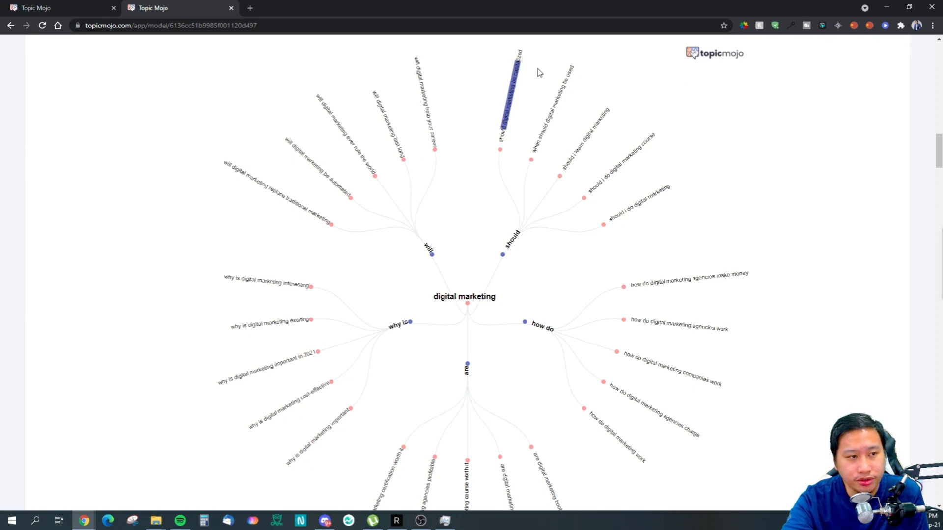
click(540, 72)
drag(566, 165, 605, 132)
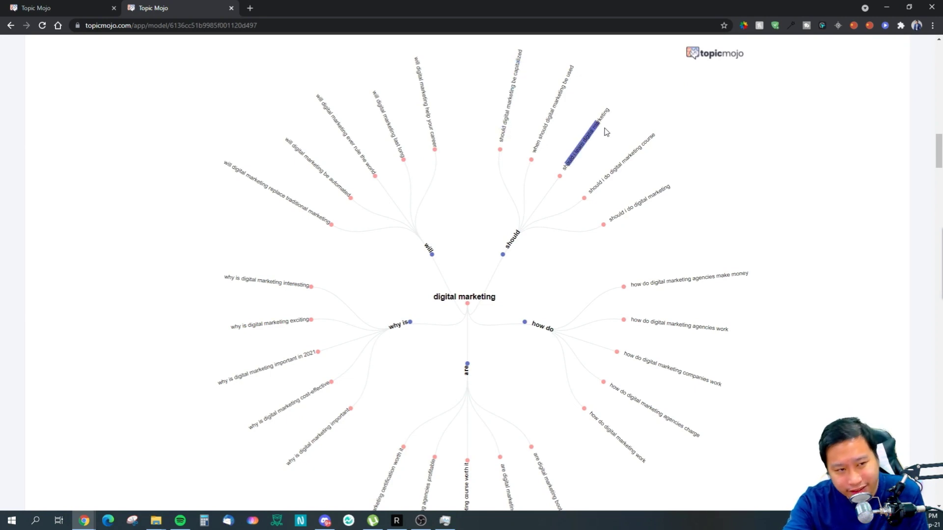
click(568, 152)
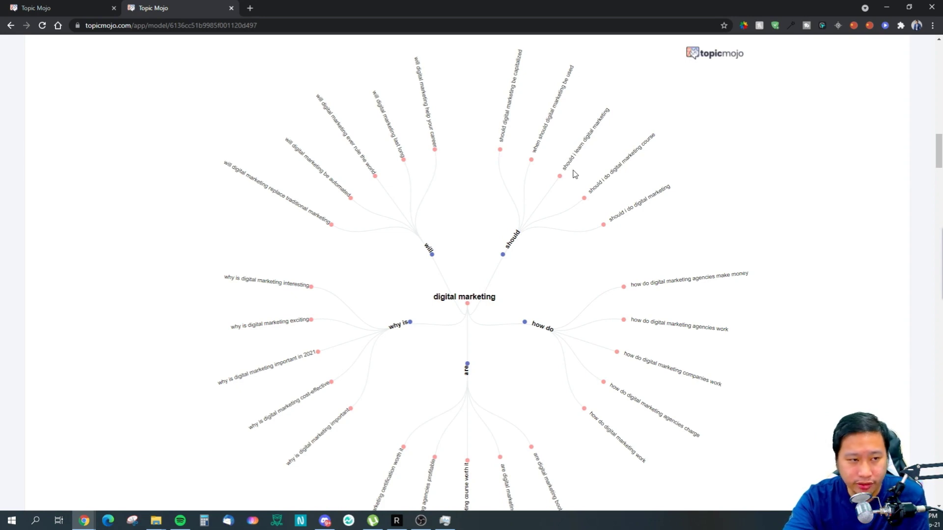
Reread the questions "when should digital marketing be used" and "should digital marketing be capitalized" in the Questions diagram.
drag(533, 151, 593, 86)
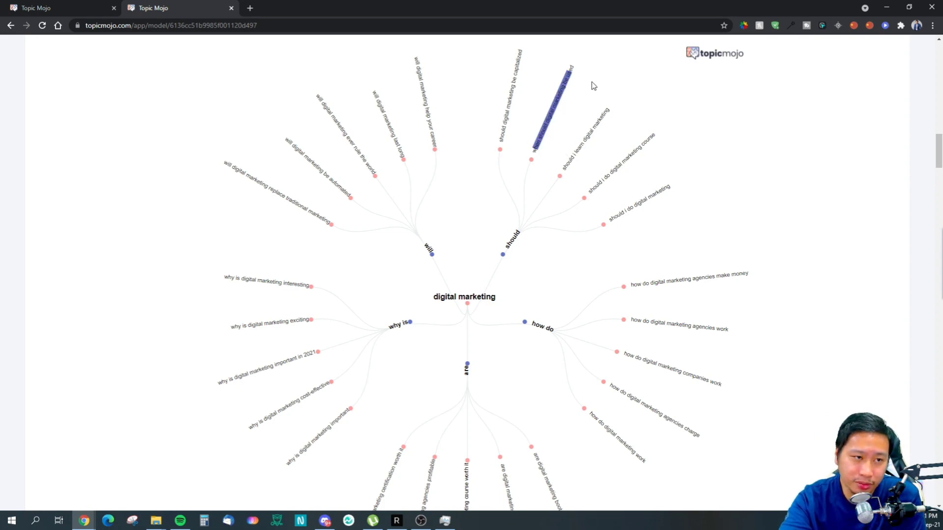
click(569, 125)
drag(535, 141, 581, 86)
click(560, 110)
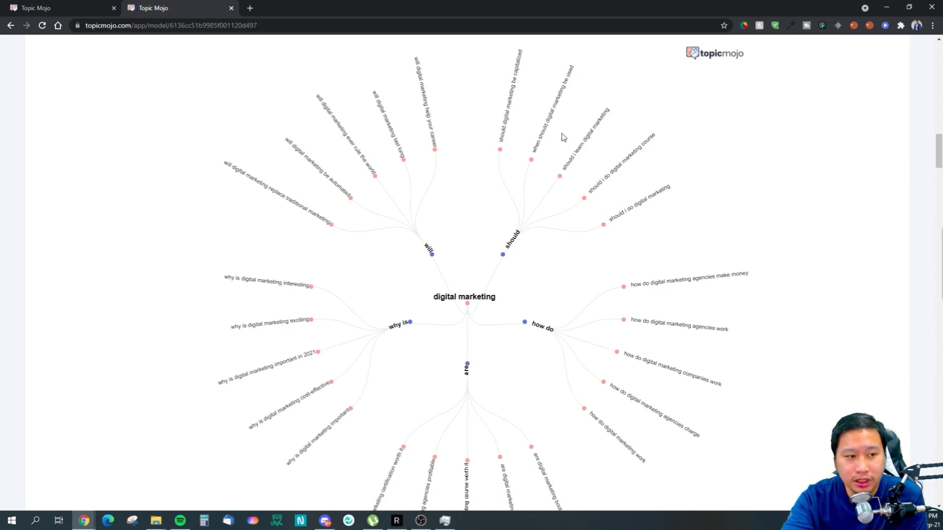
drag(502, 133, 539, 78)
click(535, 128)
scroll(535, 129, up, 2)
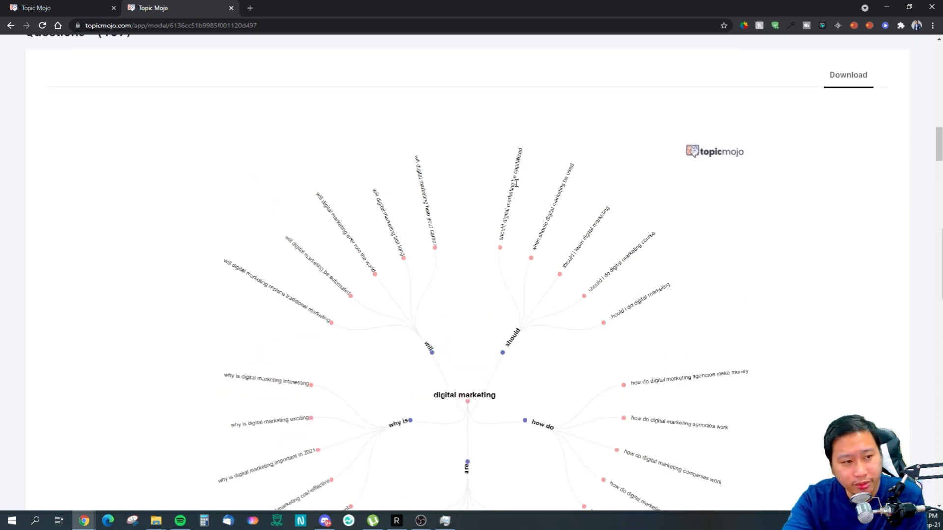
drag(499, 222, 525, 157)
click(519, 205)
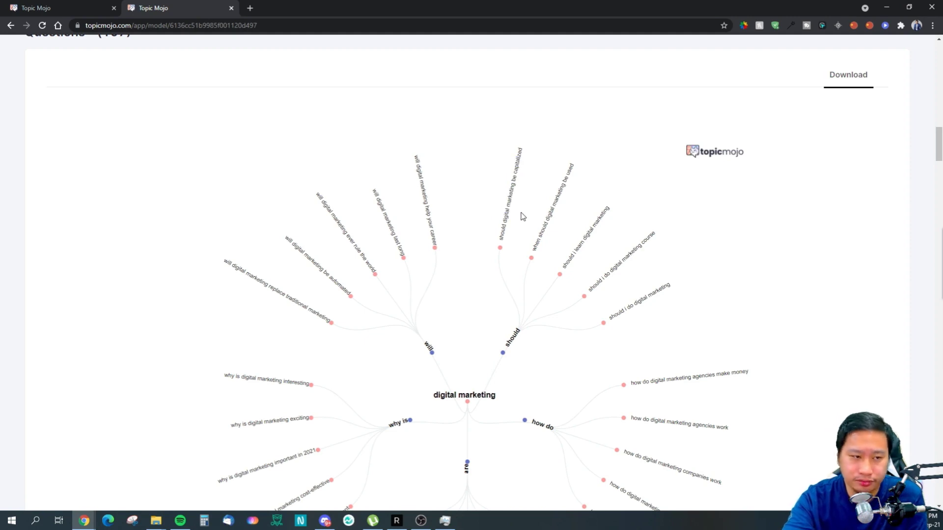
Highlight the questions "should i do digital marketing course" and "should i do digital marketing" to read them.
drag(596, 294, 659, 262)
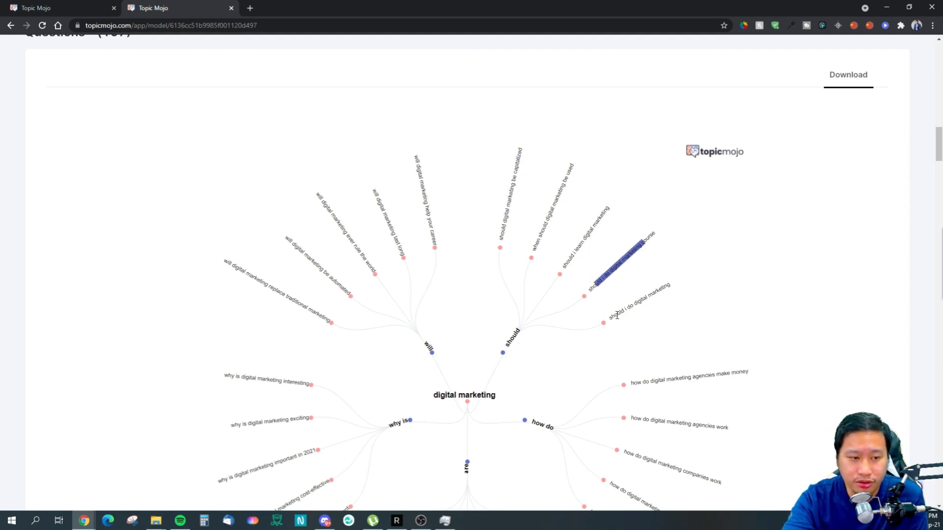
drag(616, 315, 670, 295)
click(598, 324)
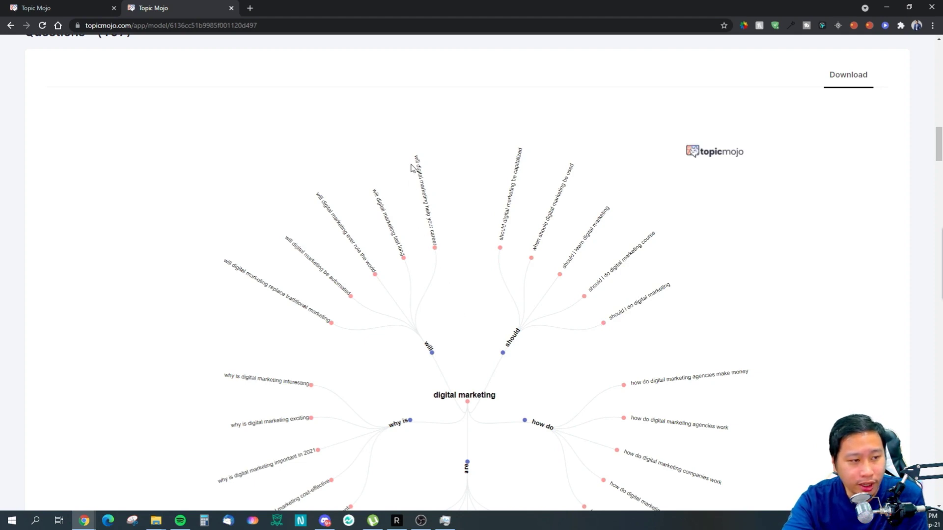
Read each question of the "will" branch, from "will digital marketing help your career" to "will digital marketing replace traditional marketing".
drag(416, 159, 442, 242)
click(443, 248)
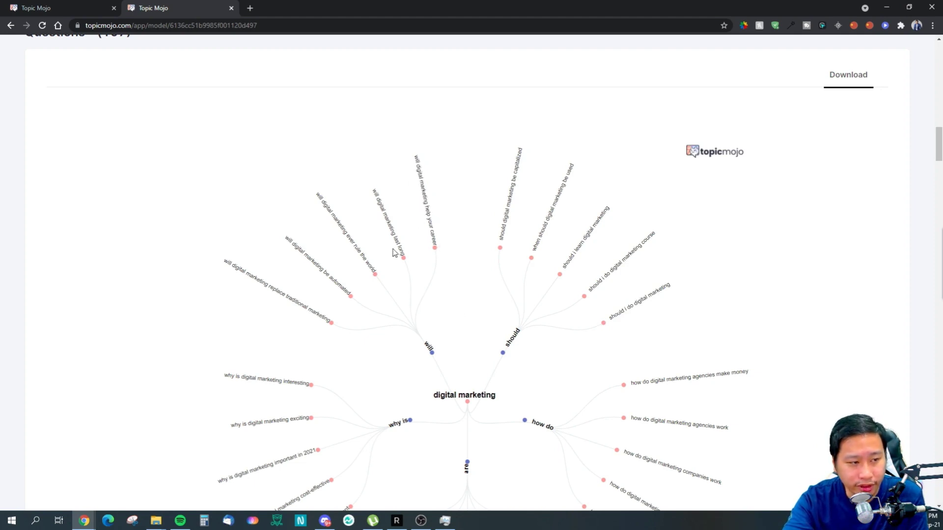
drag(376, 197, 403, 252)
click(396, 258)
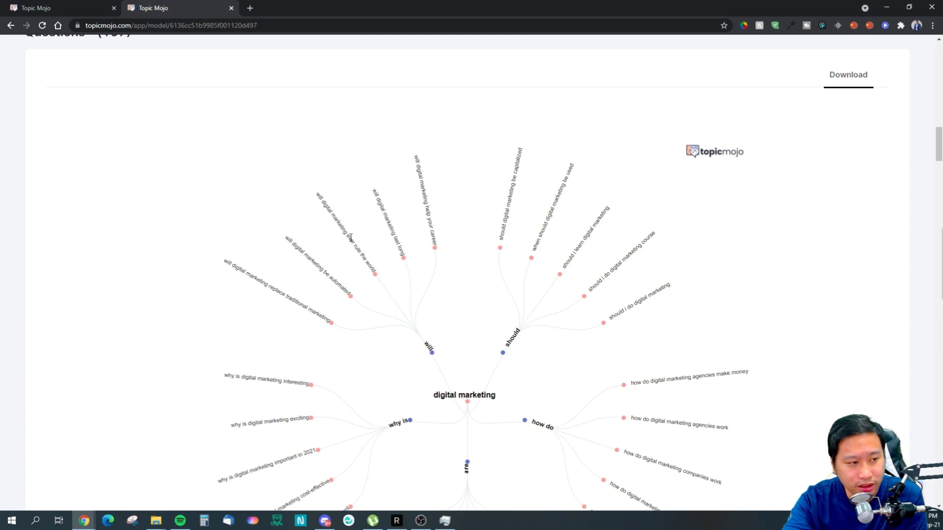
drag(324, 203, 364, 253)
drag(289, 240, 338, 296)
click(253, 285)
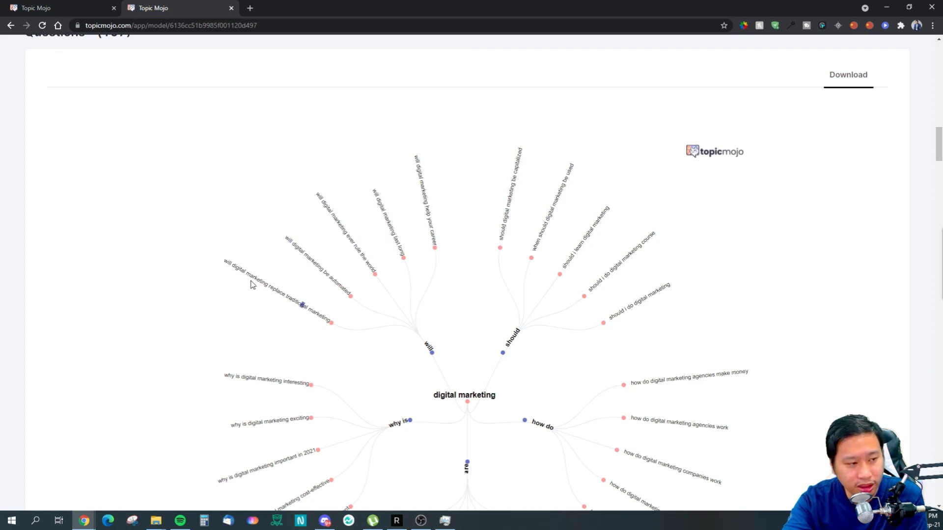
drag(228, 263, 298, 327)
click(295, 329)
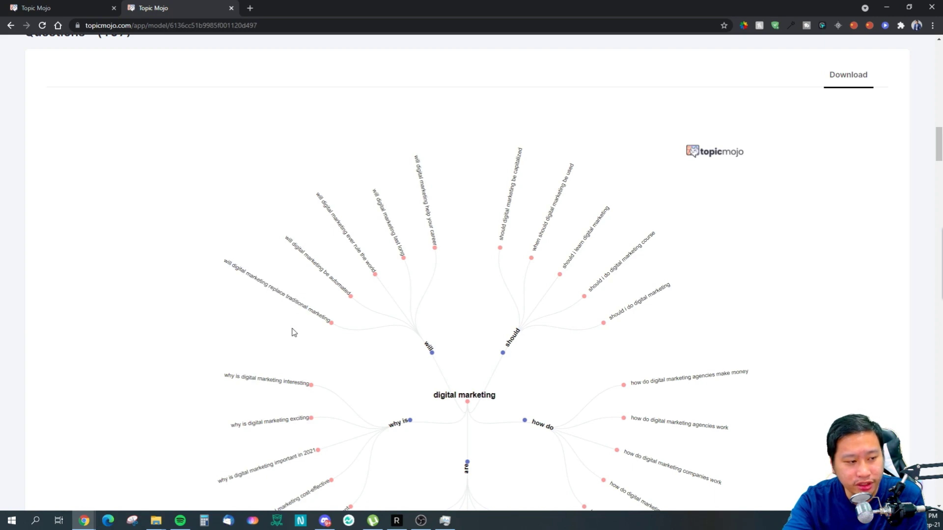
Look over the "why is", "are" and "how do" branches of the Questions diagram.
scroll(300, 330, down, 3)
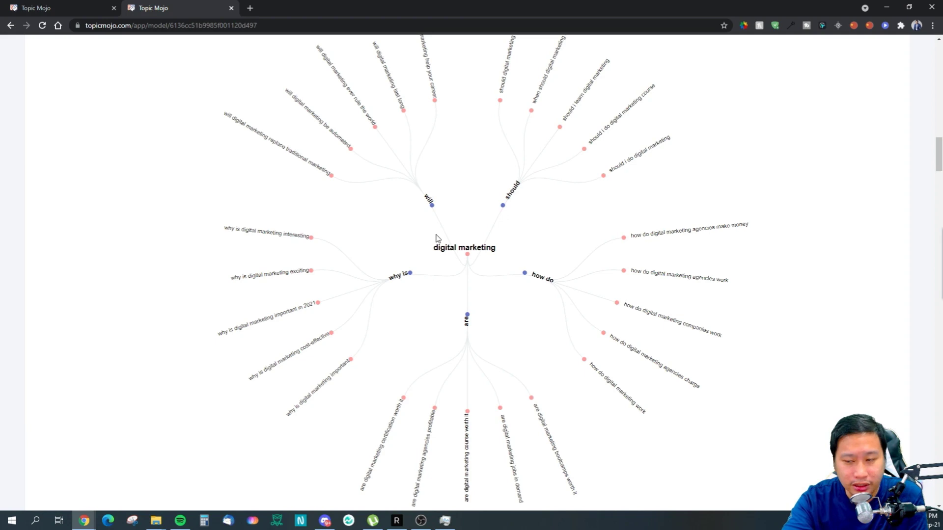
scroll(404, 388, down, 10)
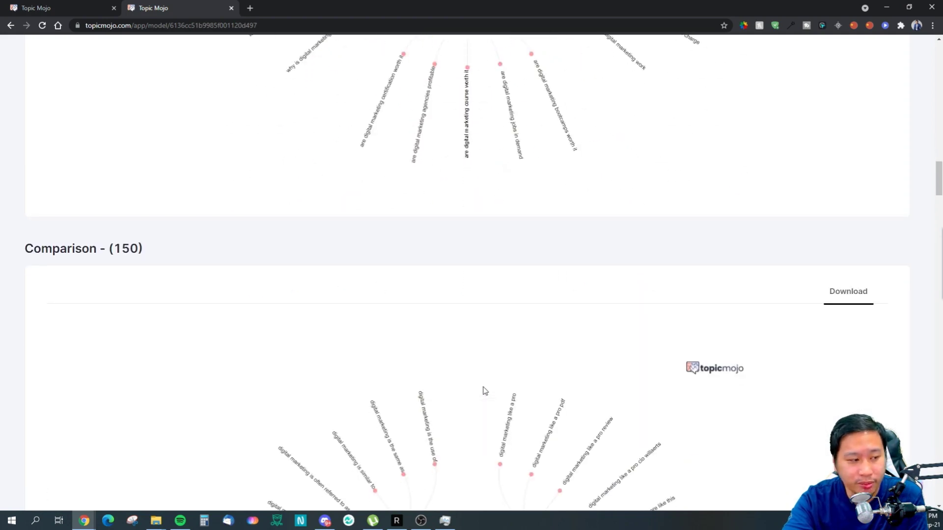
scroll(432, 369, down, 1)
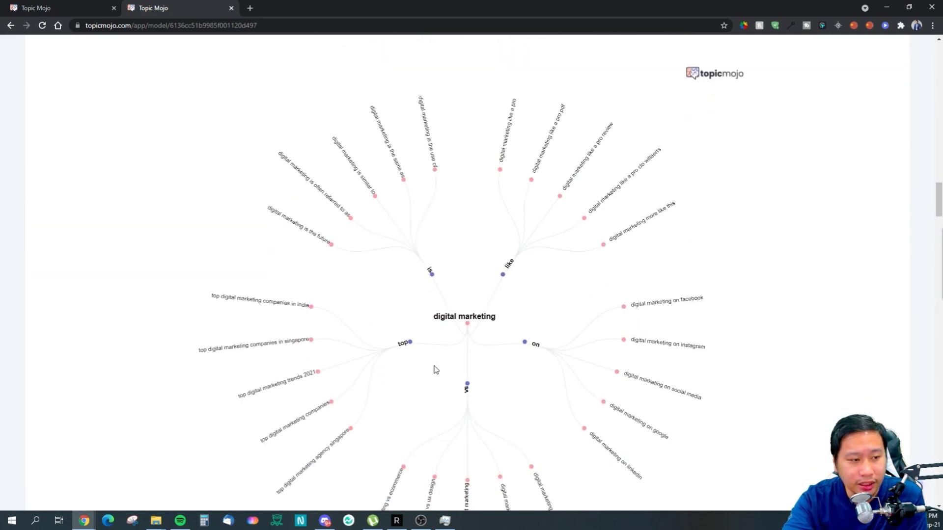
scroll(329, 268, up, 15)
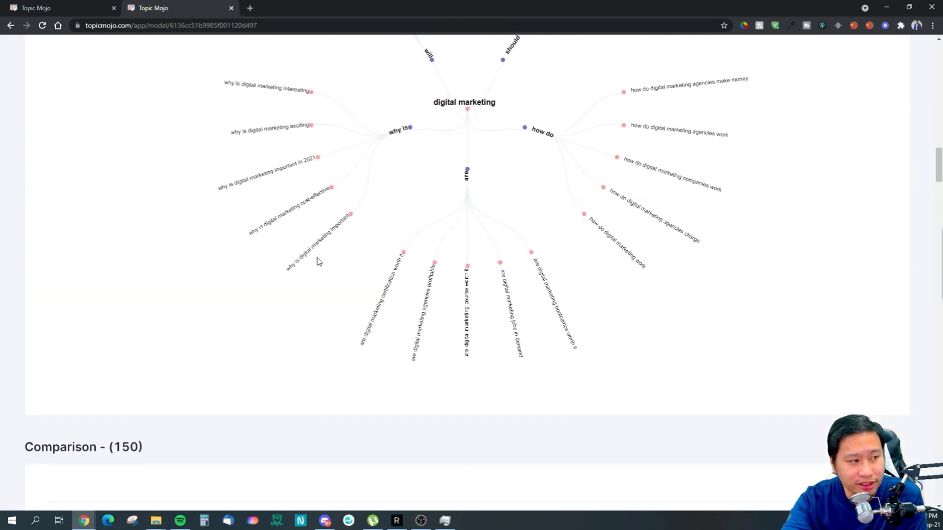
Examine the "top" branch of the Comparison diagram, highlighting the top digital marketing companies in India and Singapore.
scroll(263, 279, down, 12)
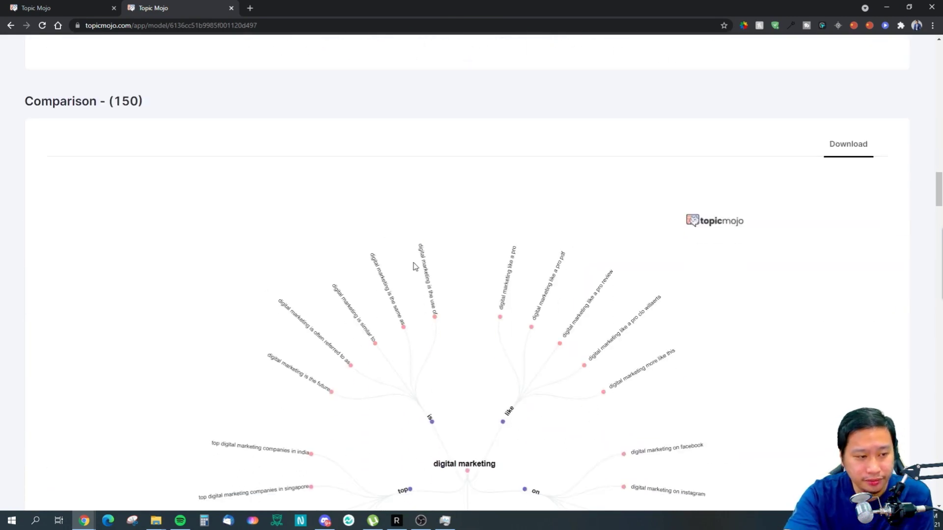
scroll(439, 338, down, 3)
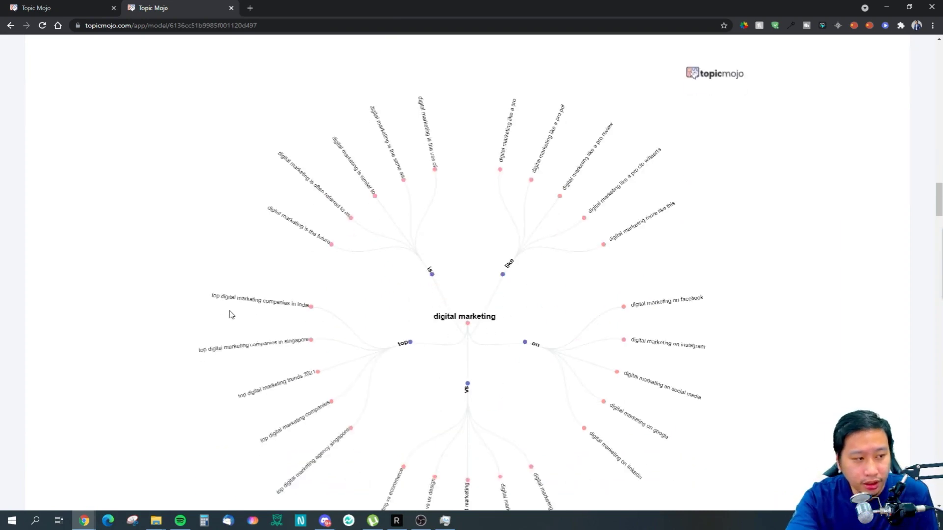
drag(220, 296, 294, 305)
click(293, 305)
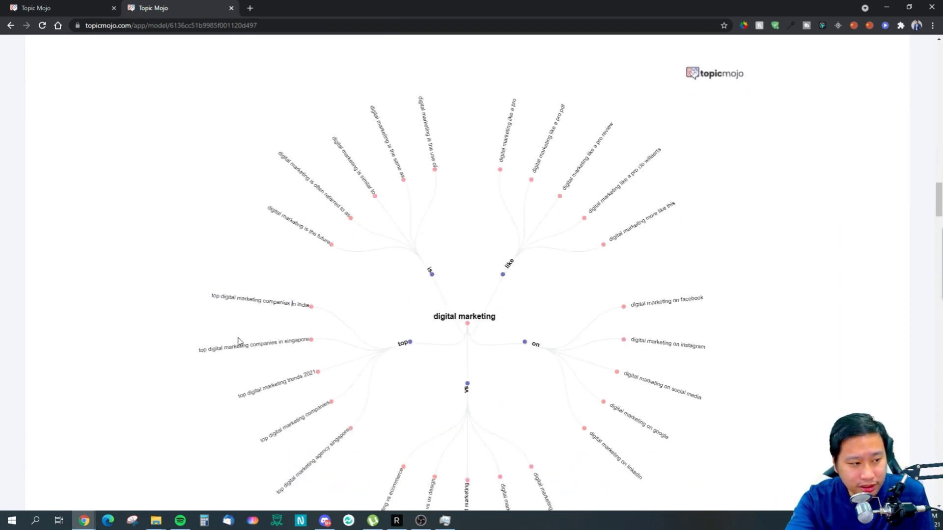
drag(203, 349, 298, 344)
click(273, 373)
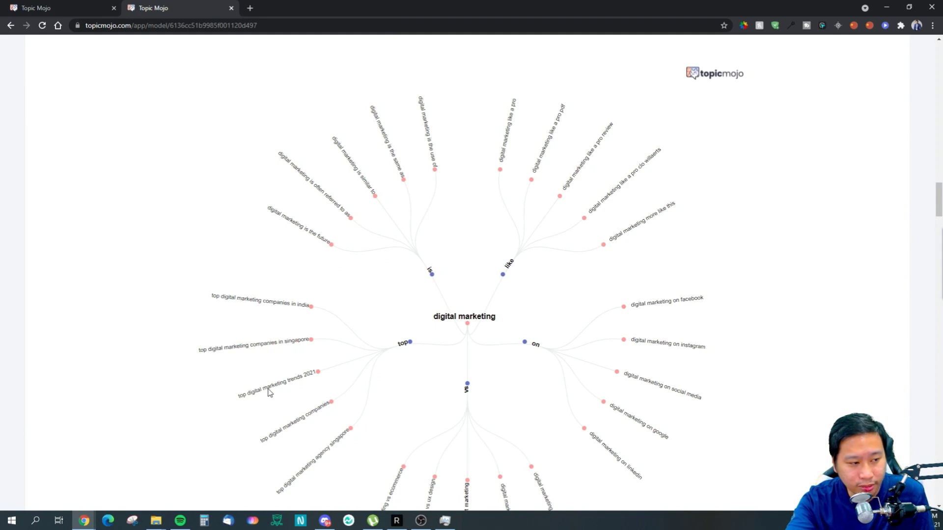
Examine the "vs" branch of the Comparison diagram, highlighting digital marketing versus social media marketing and versus content marketing.
scroll(372, 446, down, 3)
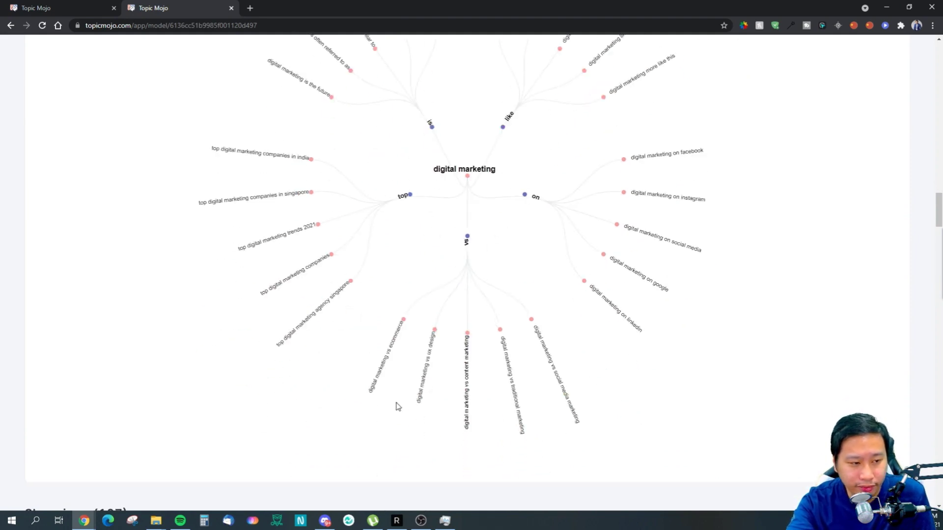
drag(533, 334, 569, 399)
click(535, 362)
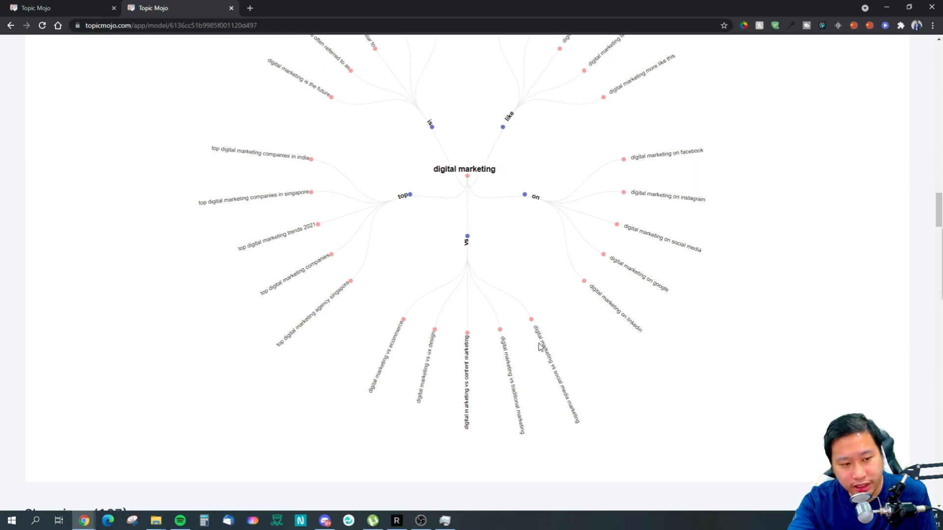
drag(539, 346, 568, 396)
click(551, 382)
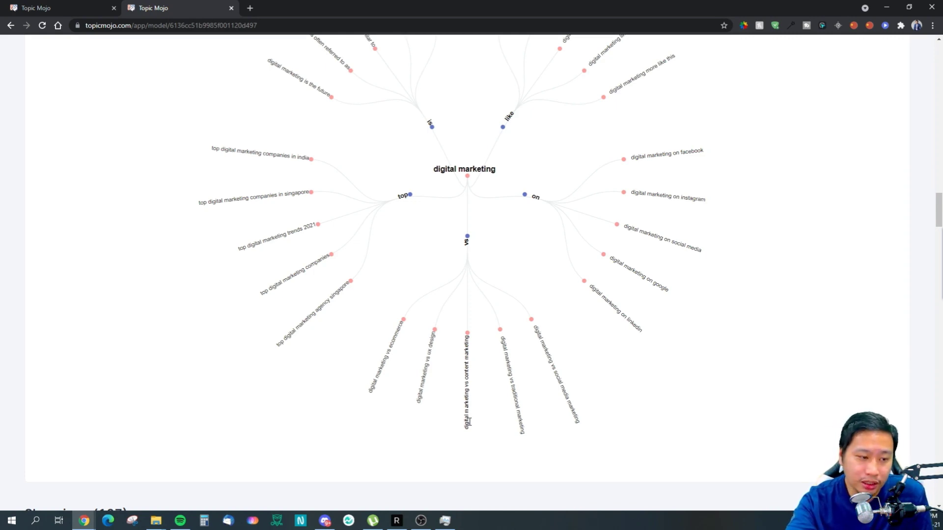
drag(466, 400, 472, 363)
click(443, 400)
Highlight the phrase "digital marketing vs social media marketing" again as an example comparison topic.
click(564, 382)
drag(545, 344, 573, 404)
click(565, 392)
drag(543, 342, 561, 395)
click(563, 397)
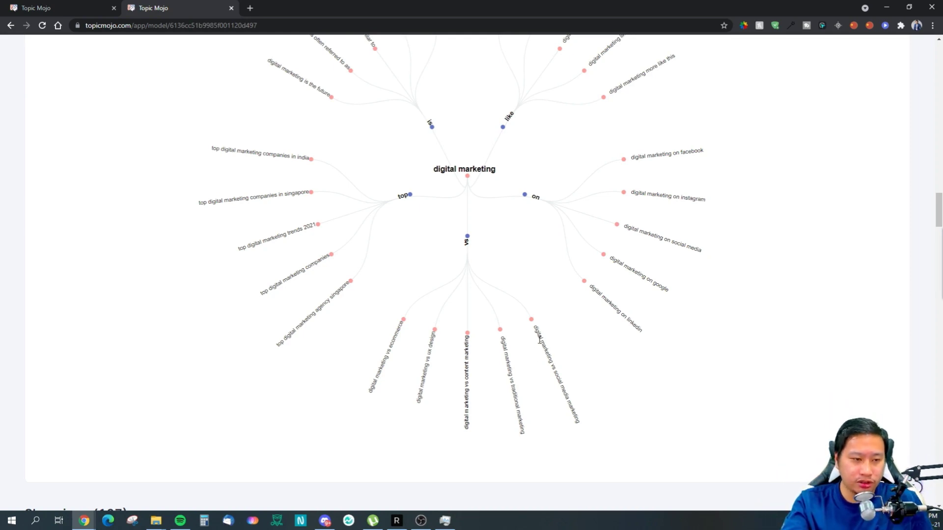
drag(538, 335, 567, 398)
click(567, 400)
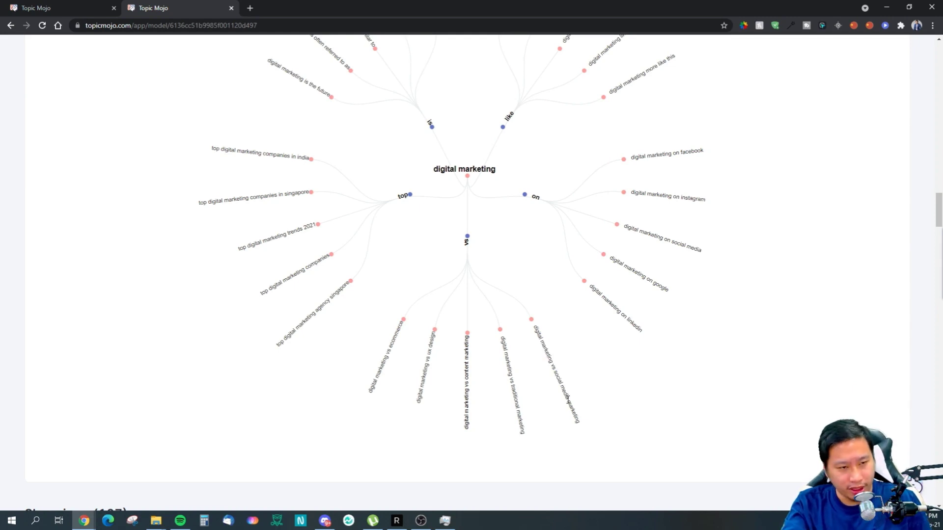
Examine the "on" branch of the Comparison diagram, highlighting "digital marketing on facebook" and "digital marketing on instagram".
scroll(538, 386, up, 3)
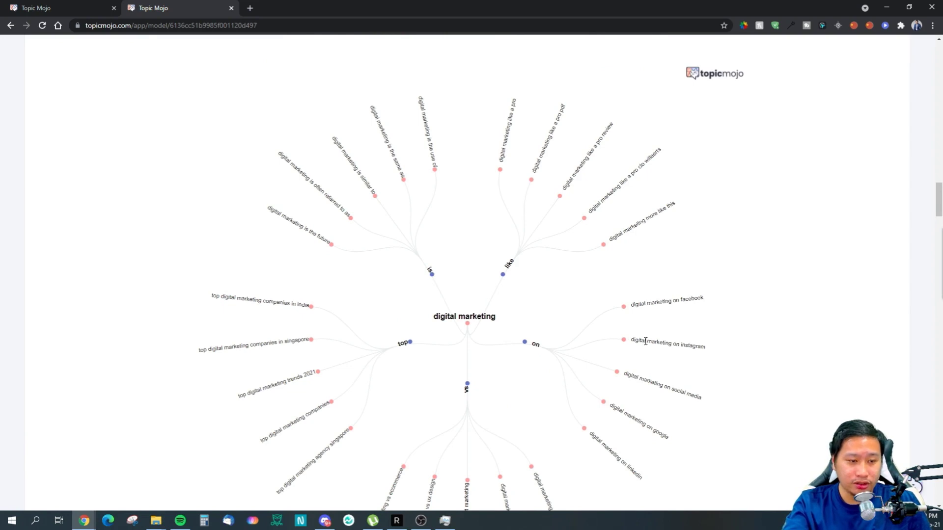
scroll(639, 363, down, 2)
drag(658, 204, 692, 203)
click(687, 237)
drag(653, 244, 701, 275)
click(702, 280)
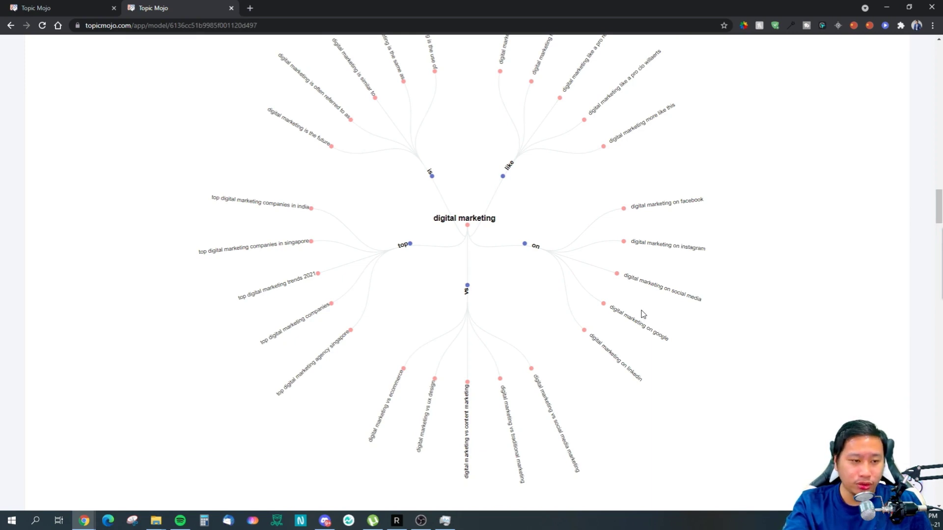
Examine the "like" branch of the Comparison diagram, highlighting "digital marketing like a pro" and its neighbouring phrases.
scroll(620, 315, up, 3)
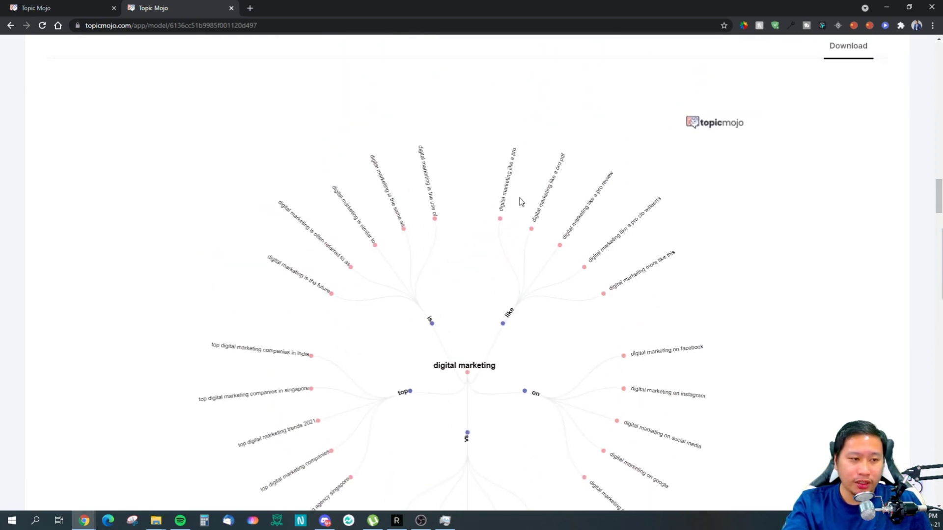
drag(509, 210, 525, 173)
drag(536, 212, 605, 226)
click(568, 231)
click(604, 226)
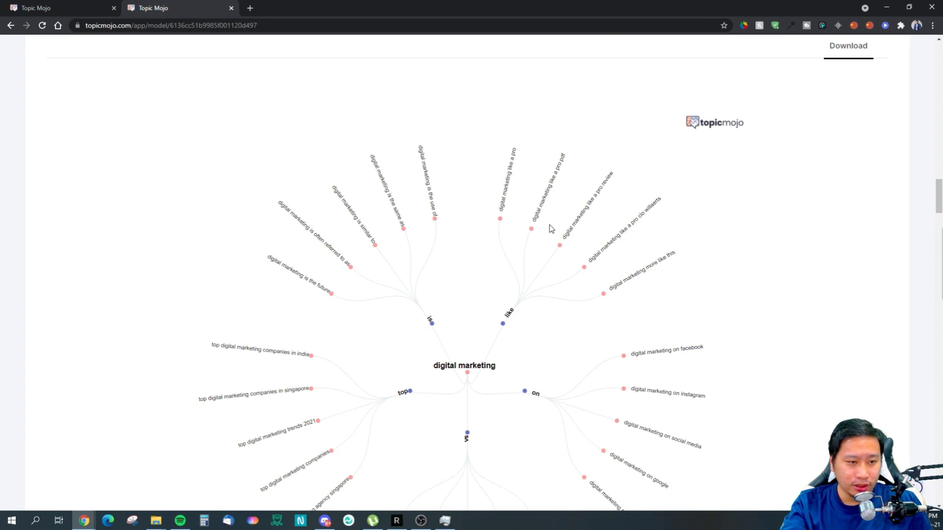
Highlight "digital marketing is the same as" in the "is" branch of the Comparison diagram.
drag(375, 162, 413, 230)
click(467, 318)
Examine the "budget" branch of the Shopping diagram, highlighting "budget for digital marketing plan" and "budget digital marketing strategies".
scroll(476, 307, down, 13)
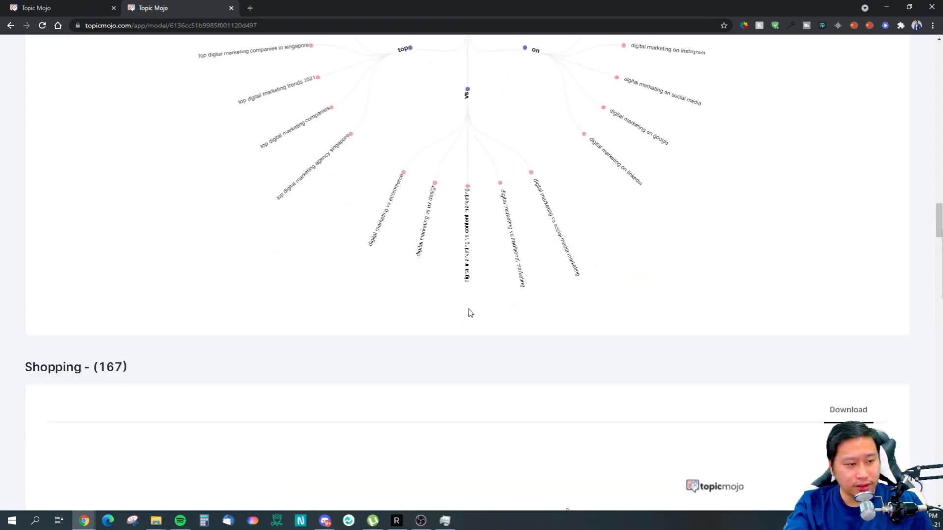
scroll(466, 315, up, 2)
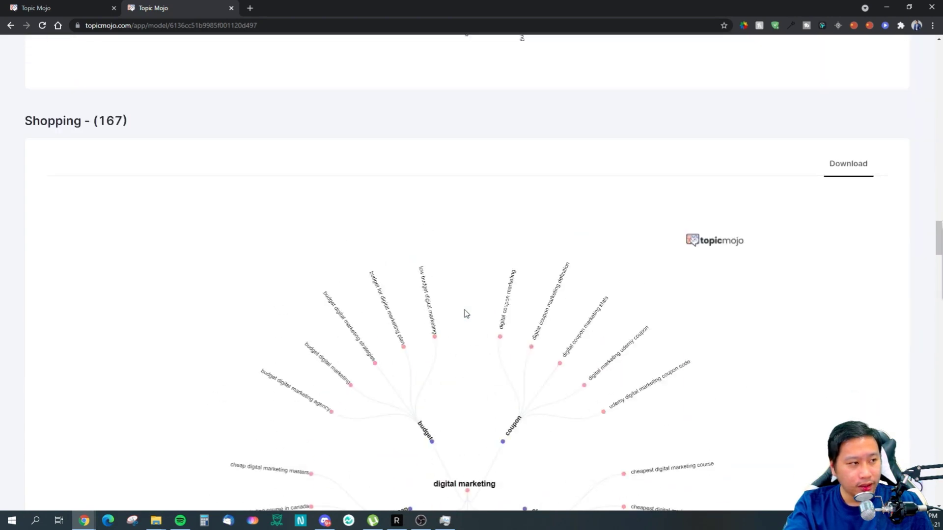
scroll(467, 314, down, 2)
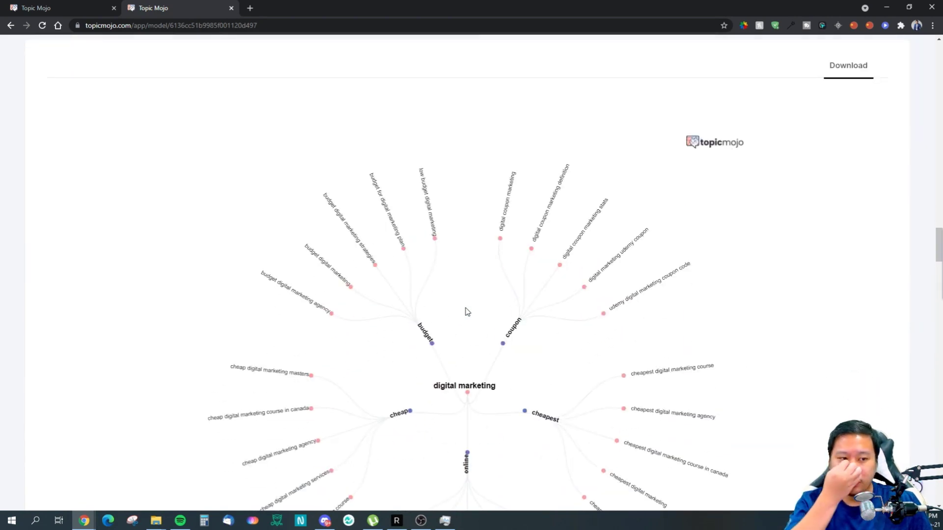
scroll(466, 312, down, 2)
scroll(338, 307, up, 1)
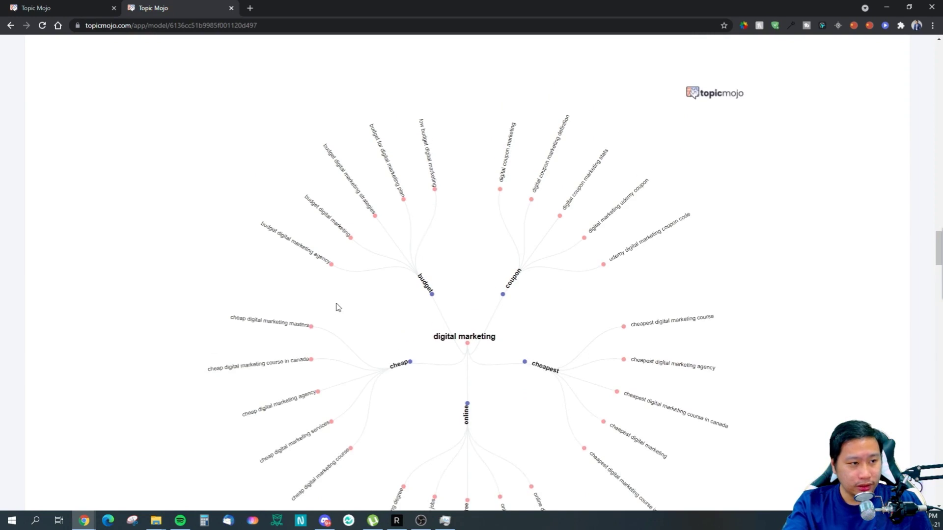
drag(374, 135, 400, 193)
click(344, 195)
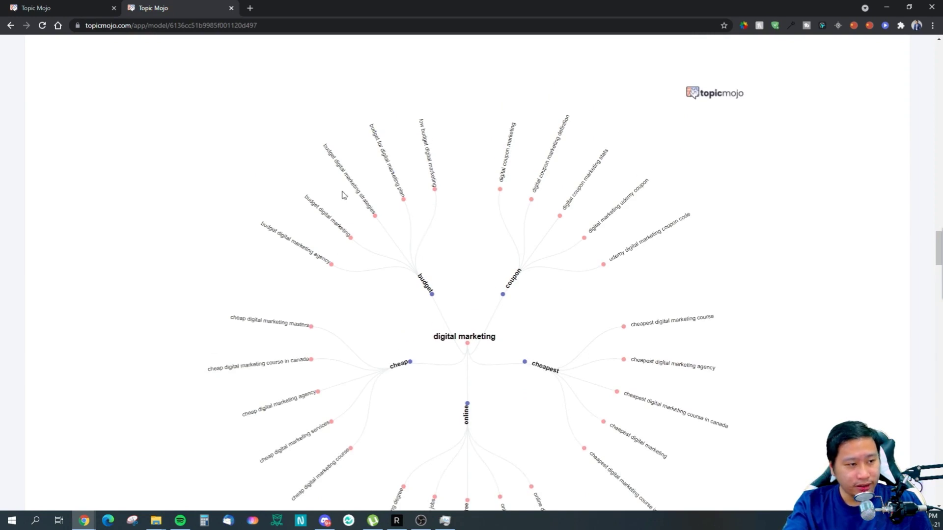
drag(325, 163, 376, 215)
click(338, 257)
Examine the "cheap" branch of the Shopping diagram, highlighting "cheap digital marketing agency" and "cheap digital marketing masters".
scroll(286, 330, down, 2)
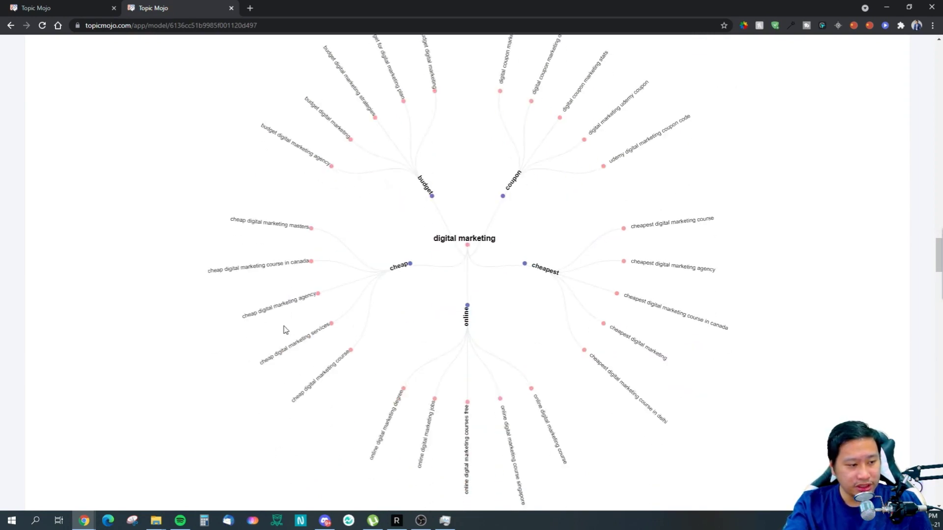
drag(242, 317, 292, 309)
click(305, 311)
drag(247, 220, 285, 226)
click(292, 227)
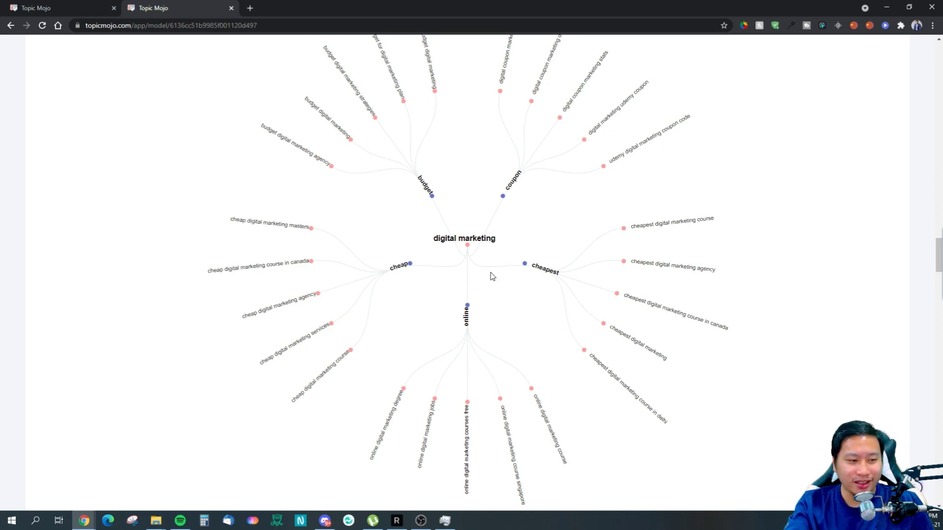
Examine the "online" branch of the Shopping diagram, highlighting the online digital marketing degree, jobs and "course singapore" phrases.
click(713, 317)
drag(534, 417, 545, 412)
click(549, 424)
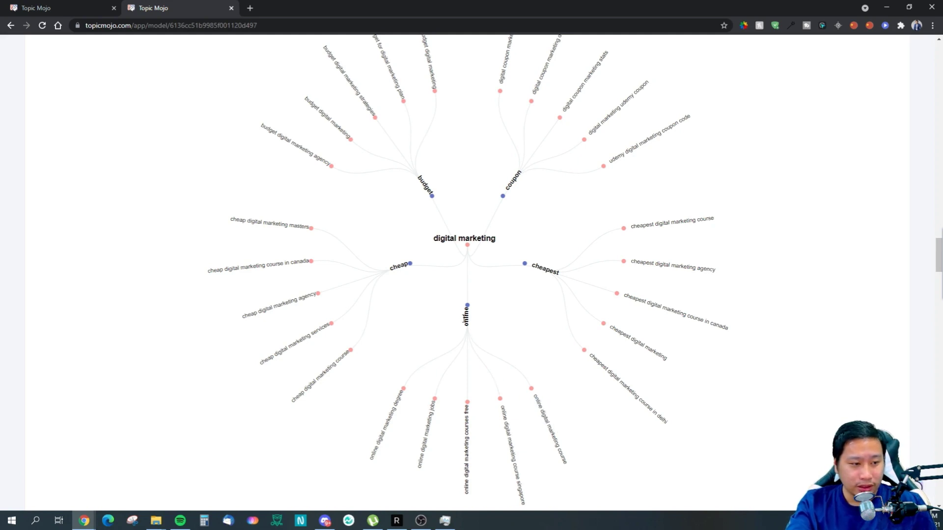
drag(373, 452, 400, 407)
drag(423, 464, 444, 431)
click(444, 430)
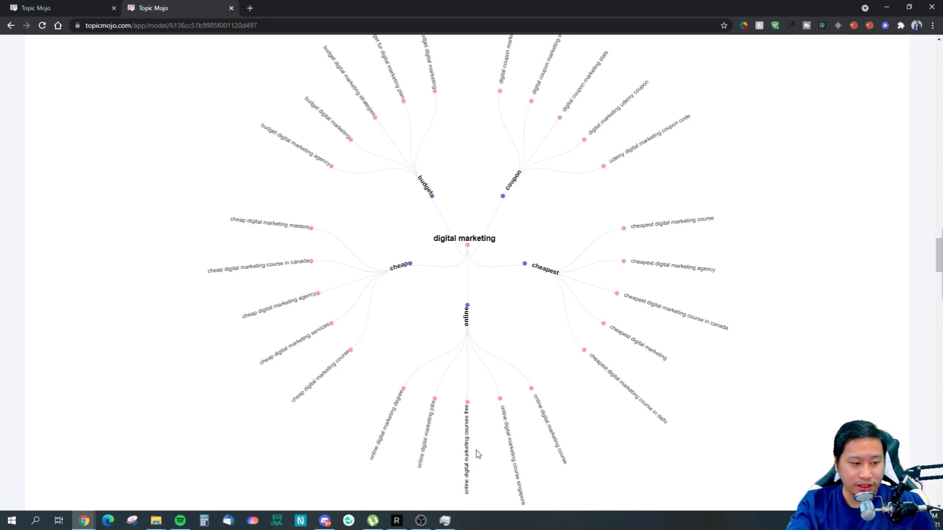
drag(497, 416, 521, 505)
click(540, 470)
Examine the Research diagram and highlight "digital marketing ideas for construction companies" in its "ideas" branch.
scroll(538, 466, up, 4)
scroll(538, 454, down, 4)
scroll(537, 463, up, 4)
scroll(479, 440, down, 10)
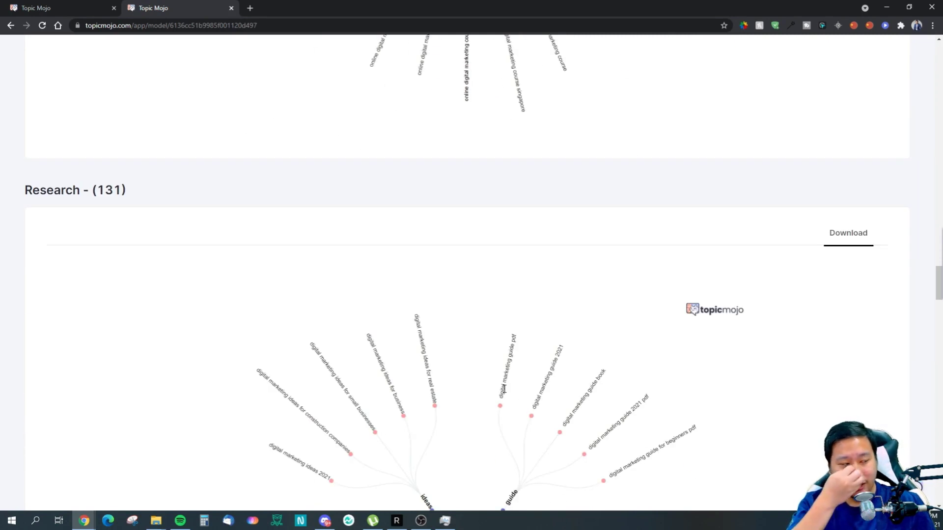
scroll(503, 390, down, 5)
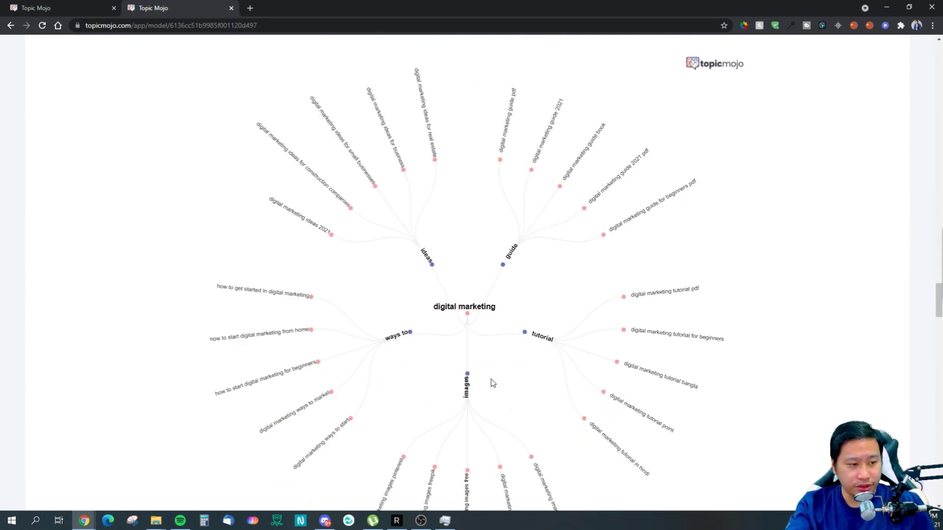
scroll(493, 383, down, 2)
scroll(458, 370, up, 2)
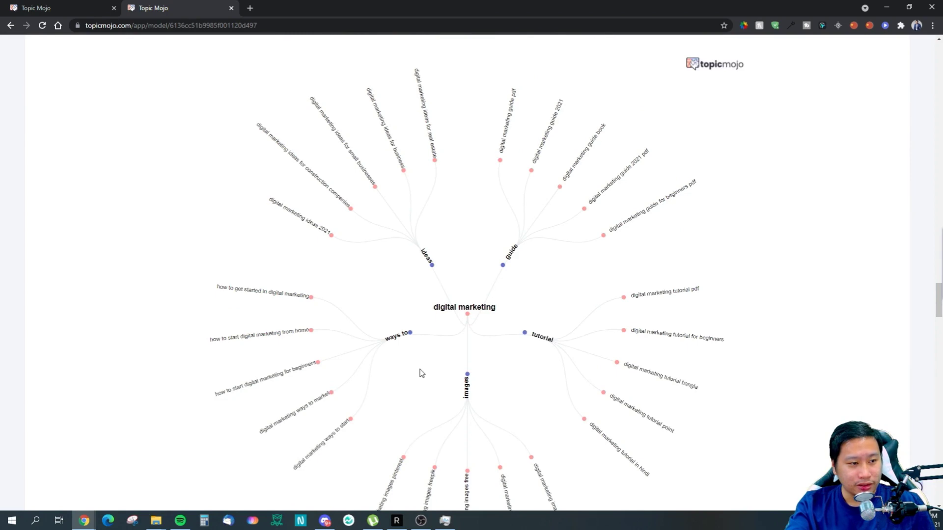
scroll(401, 366, up, 2)
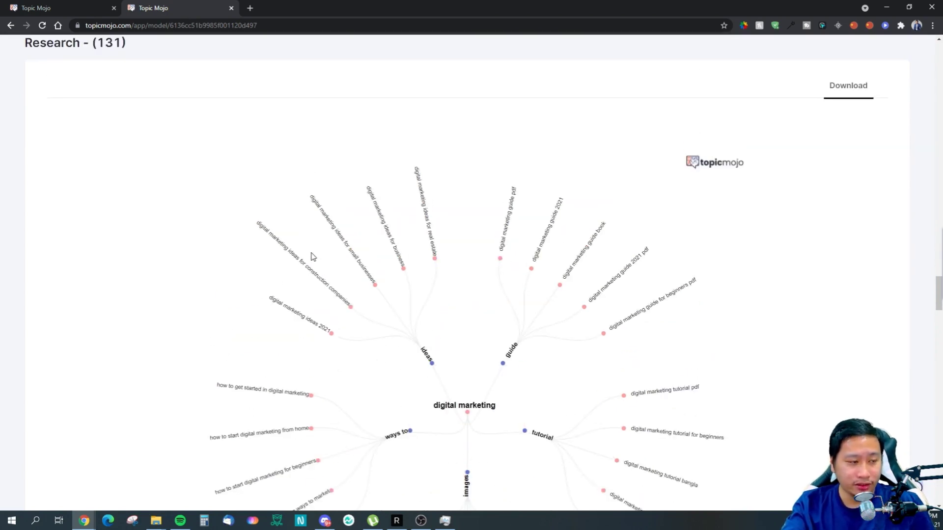
drag(277, 248, 328, 312)
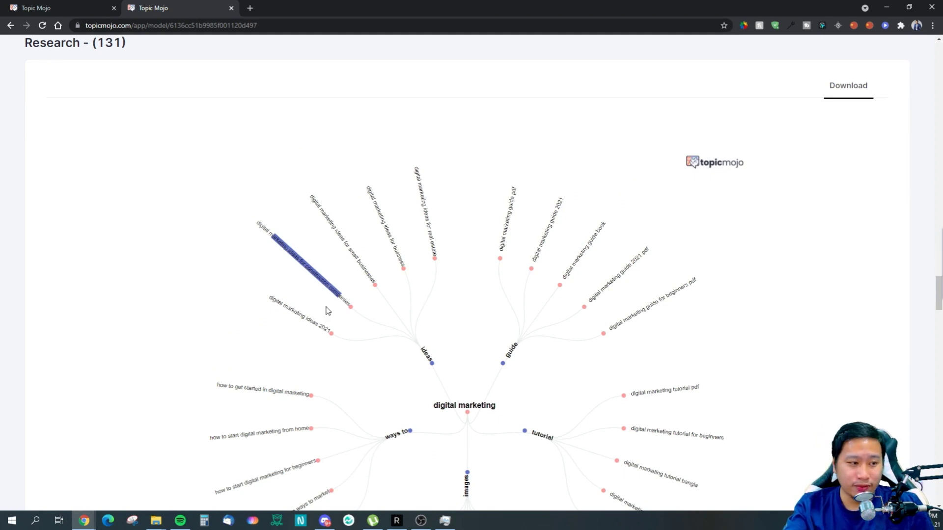
Examine the Local diagram, highlighting "near by digital marketing agency" and "jobs near me digital marketing".
scroll(381, 353, down, 9)
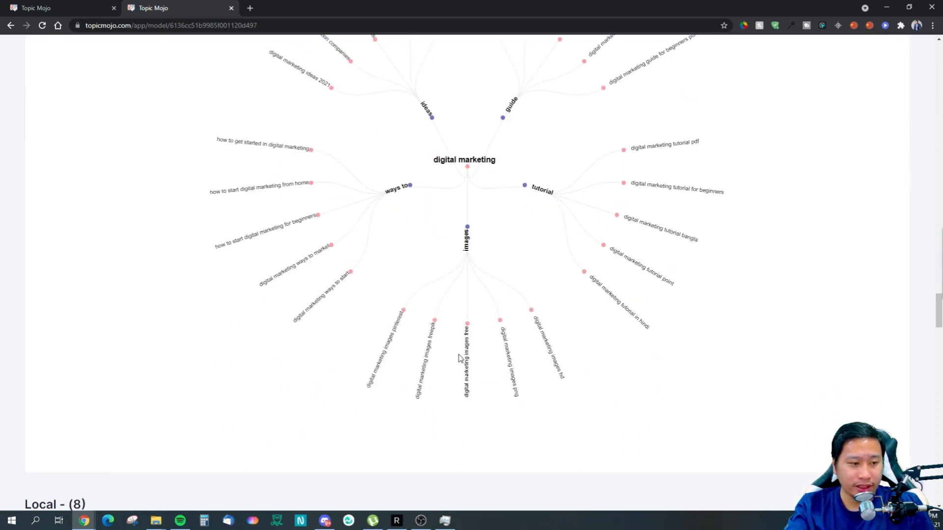
scroll(496, 354, down, 5)
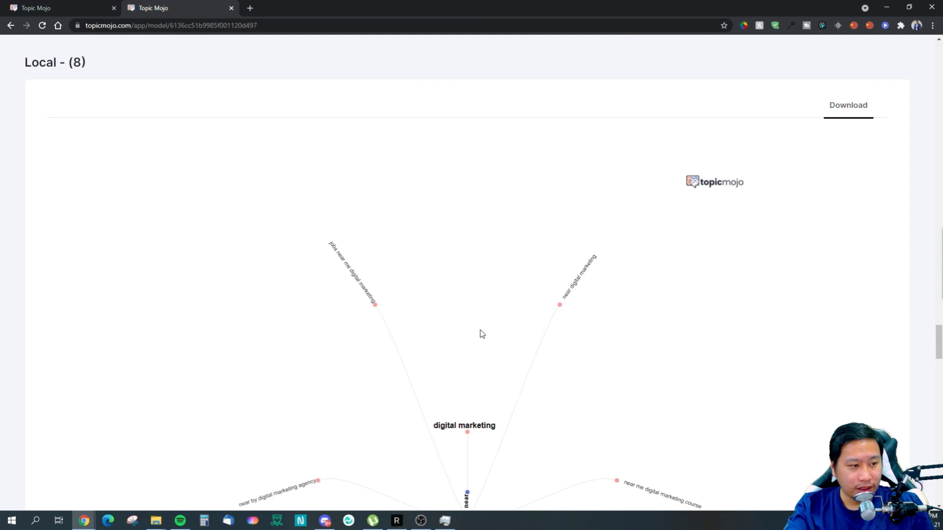
scroll(213, 308, down, 4)
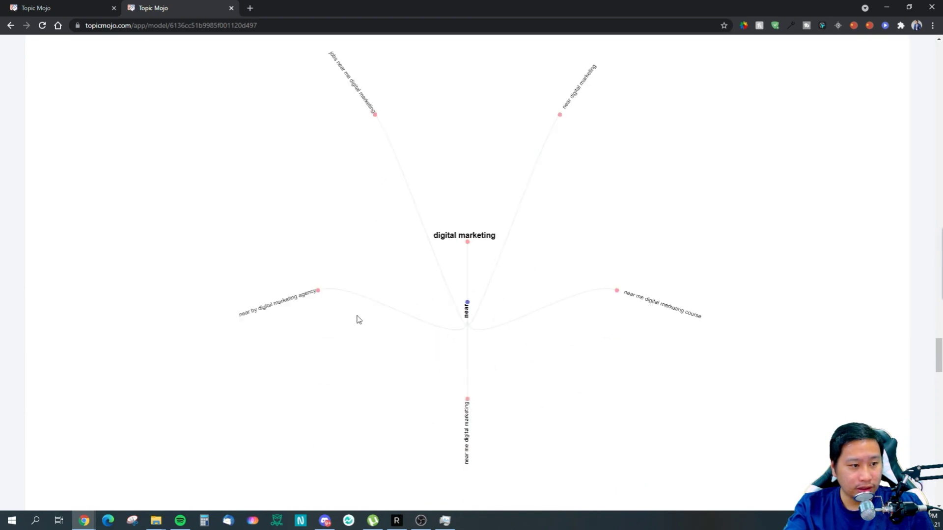
drag(264, 301, 289, 296)
click(387, 357)
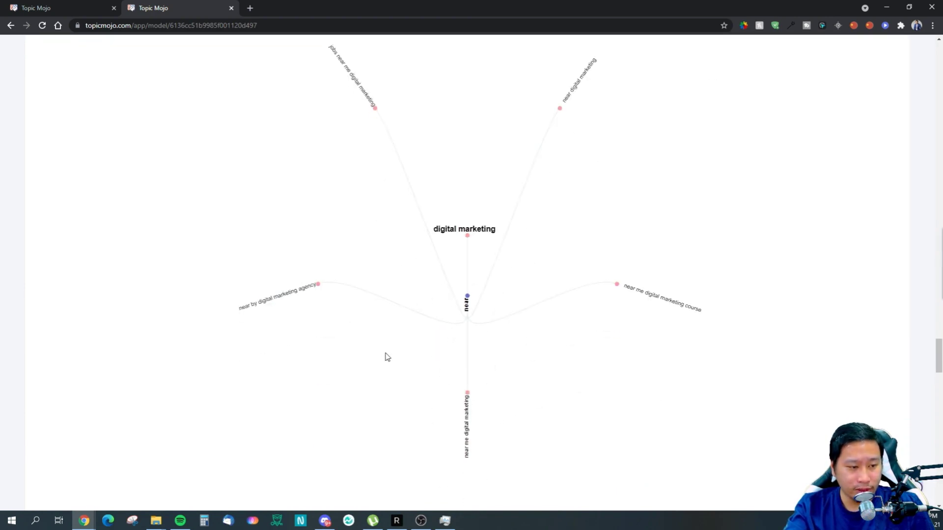
scroll(589, 228, up, 2)
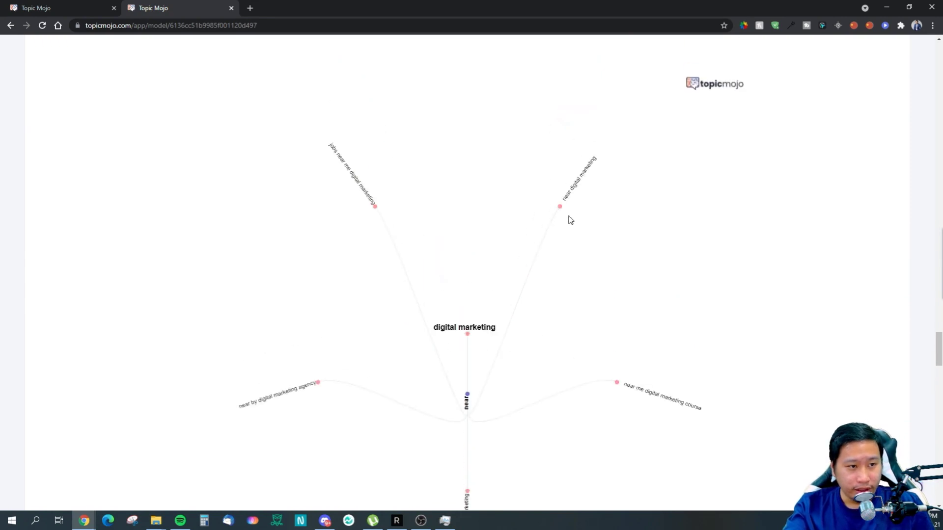
drag(329, 145, 374, 204)
click(335, 269)
Look through the Alphabet section's keyword groups for digital marketing, from the first letter cards to the last.
scroll(343, 265, down, 6)
scroll(364, 262, down, 5)
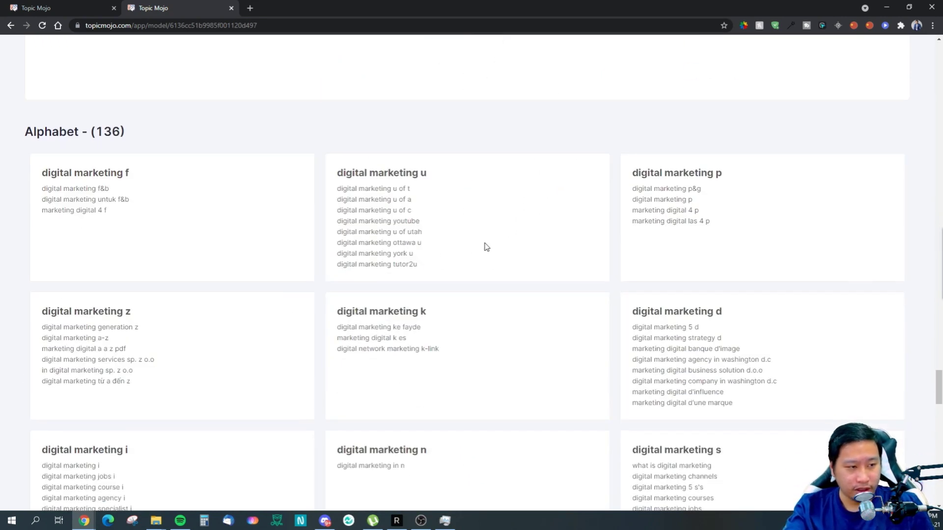
scroll(389, 226, down, 1)
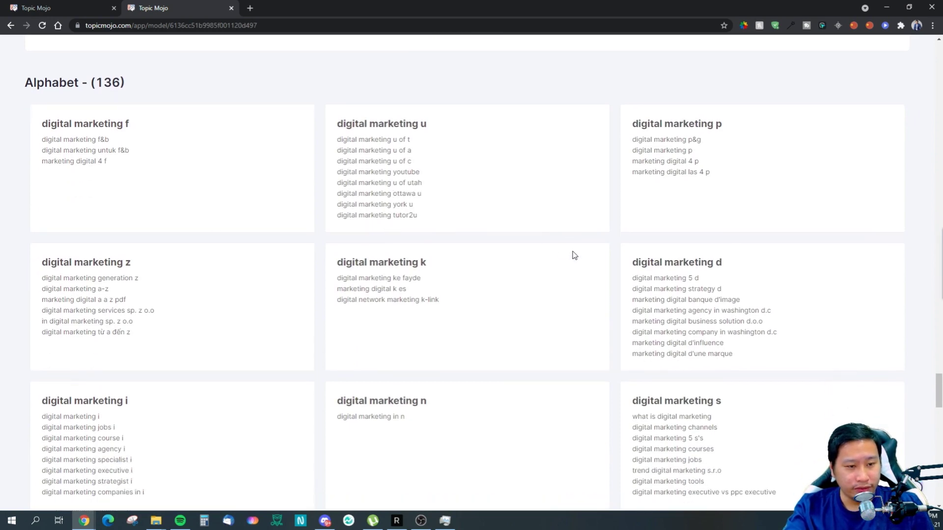
scroll(570, 246, down, 2)
scroll(456, 267, down, 3)
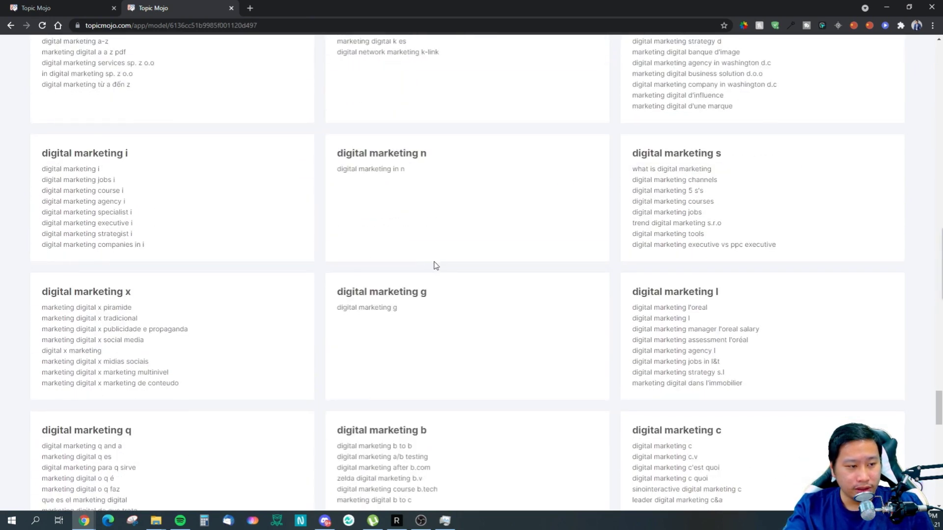
scroll(95, 246, down, 3)
scroll(370, 270, down, 6)
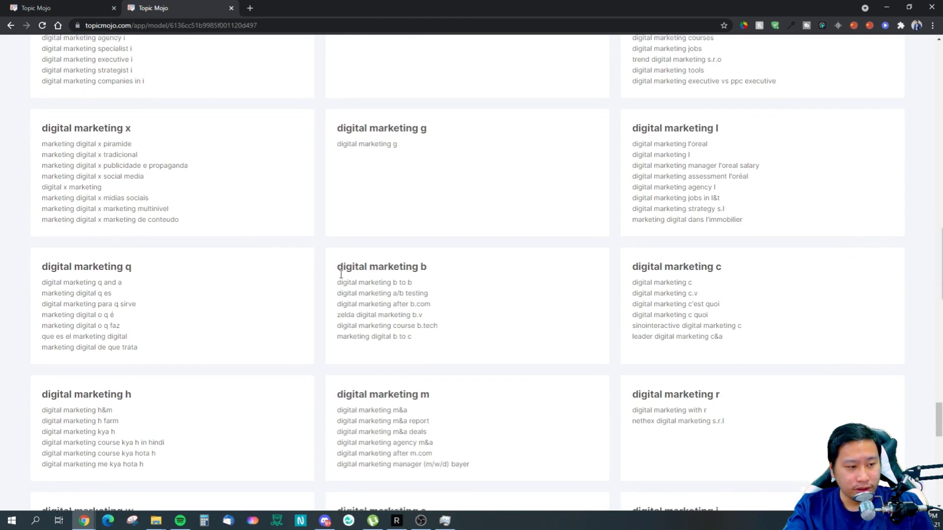
scroll(564, 329, down, 2)
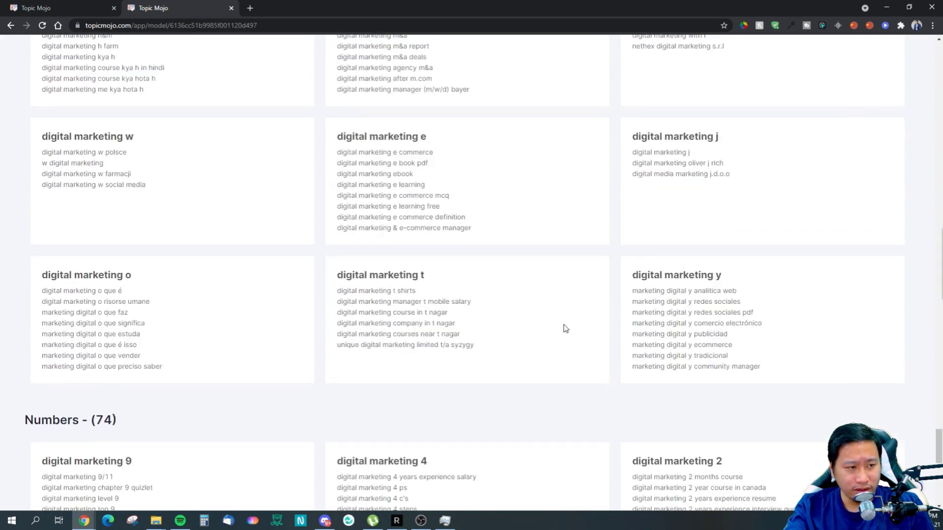
Look through the Numbers section's digital marketing keyword groups down to the end of the tree report.
scroll(528, 313, down, 7)
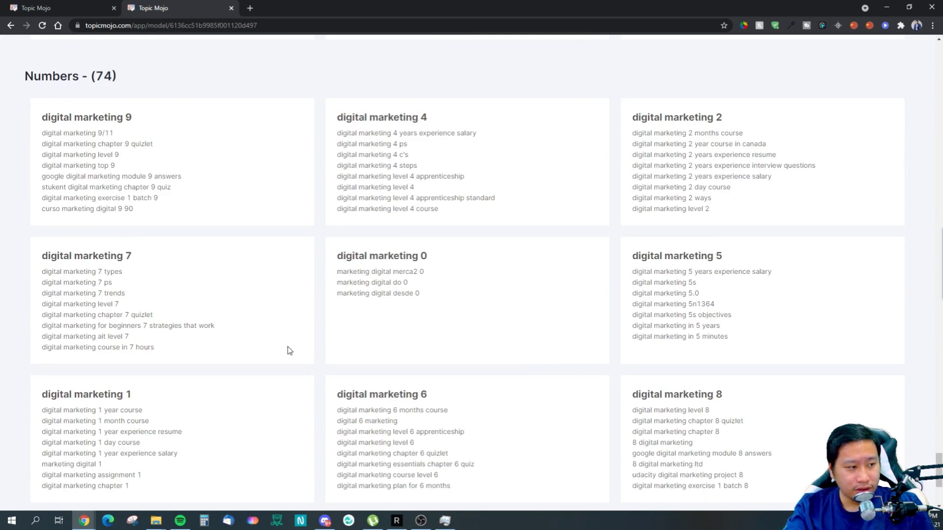
scroll(174, 341, down, 2)
scroll(193, 341, down, 2)
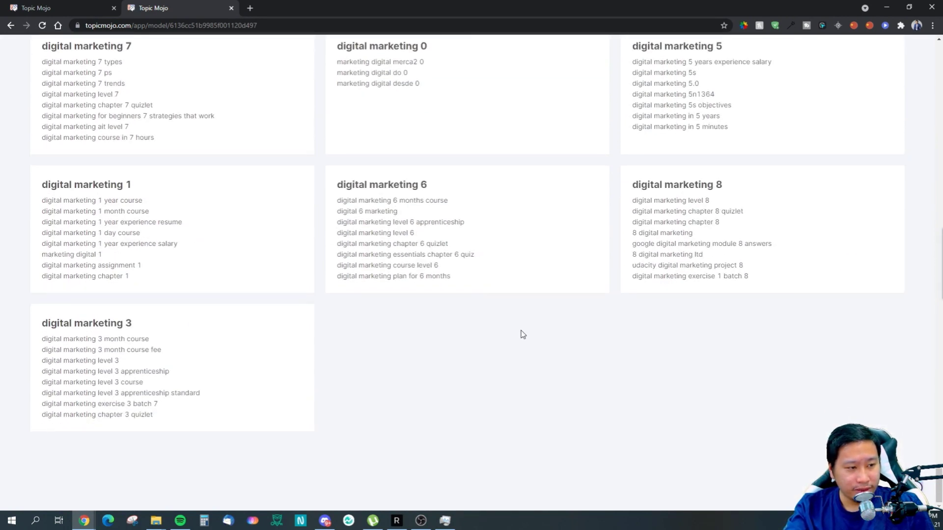
Open the Grouping report of the topic model and highlight phrases in the "what digital marketing should" group.
drag(936, 486, 937, 42)
scroll(231, 244, down, 4)
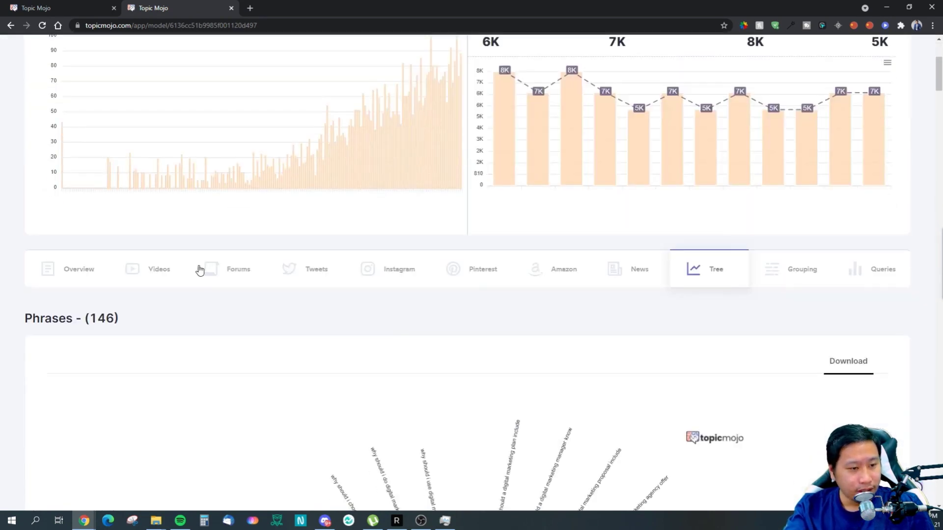
click(782, 272)
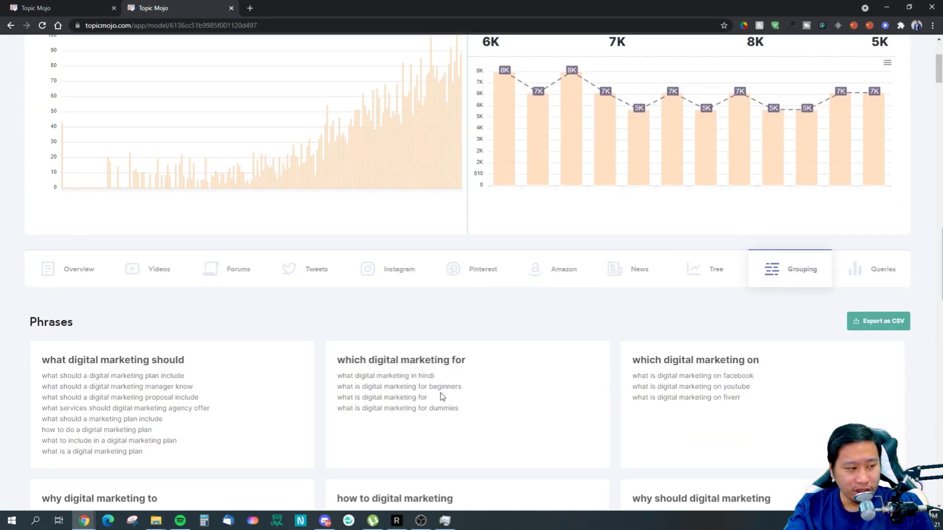
scroll(442, 397, down, 3)
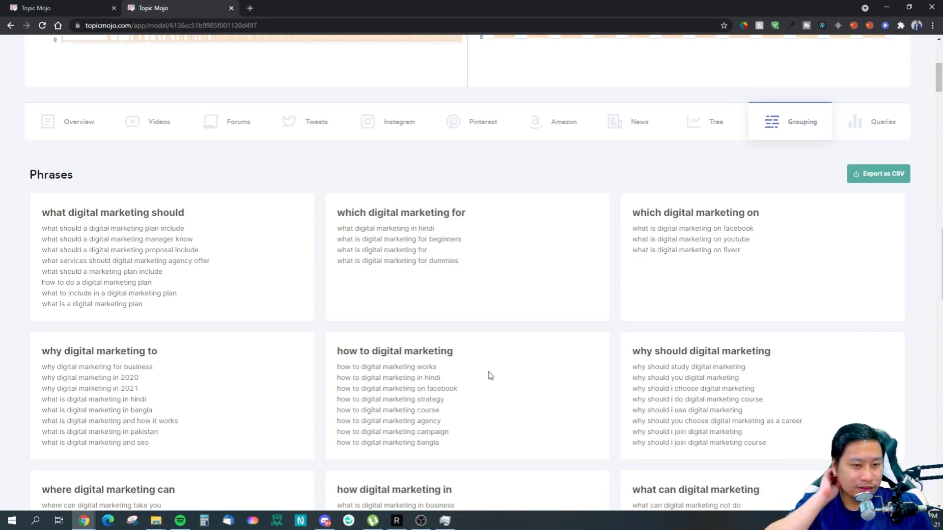
drag(93, 286, 69, 250)
click(120, 282)
Look through the remaining Phrases groups in the Grouping report down to the Questions groups.
scroll(113, 282, down, 7)
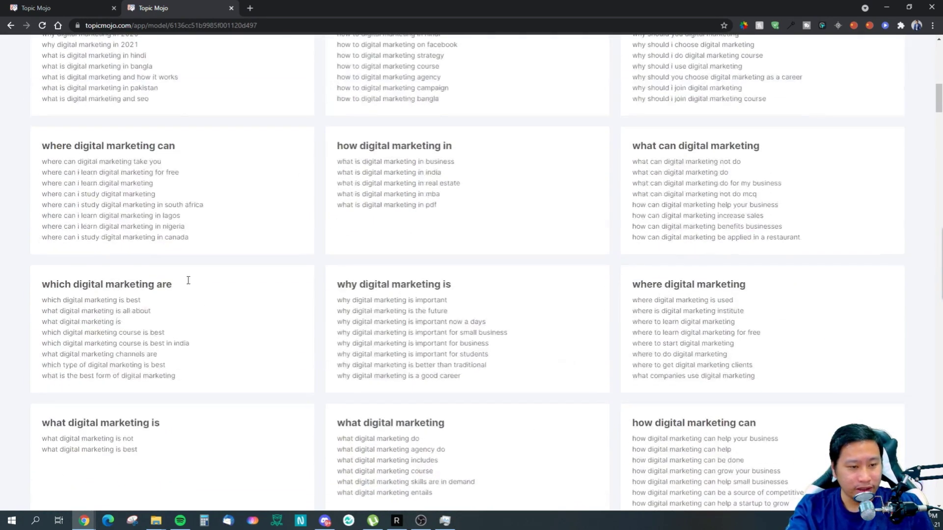
scroll(317, 358, down, 1)
scroll(319, 358, down, 15)
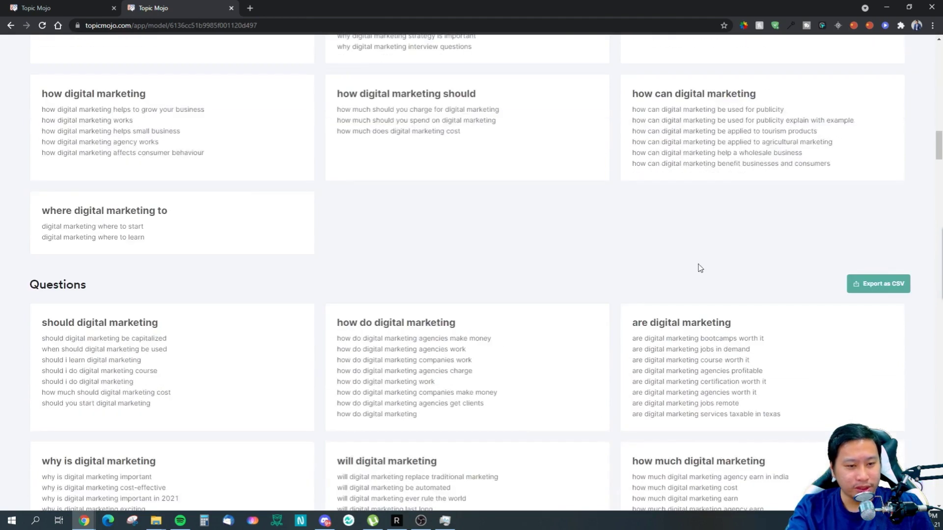
Open the Queries report and examine its intent categories and the keyword table with sentiment, similarity and volume columns.
drag(938, 143, 936, 47)
scroll(848, 369, down, 1)
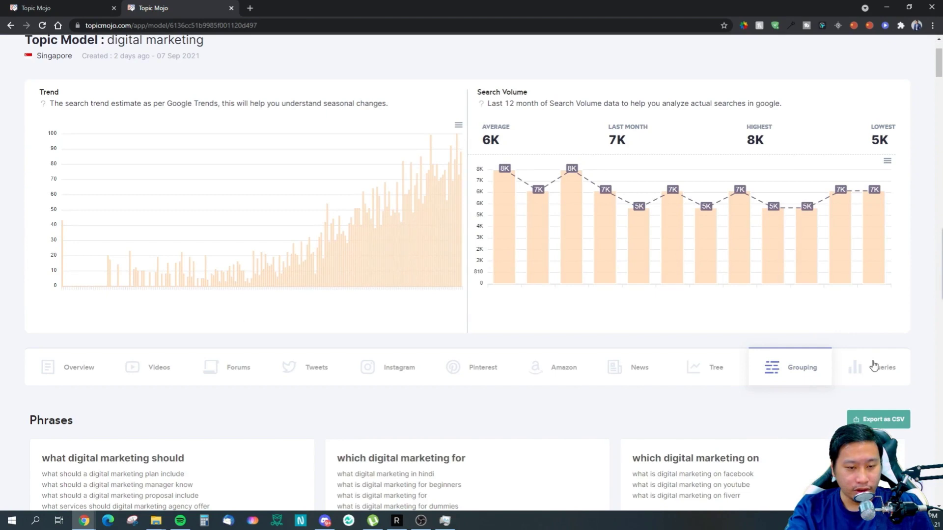
click(874, 366)
scroll(509, 312, down, 5)
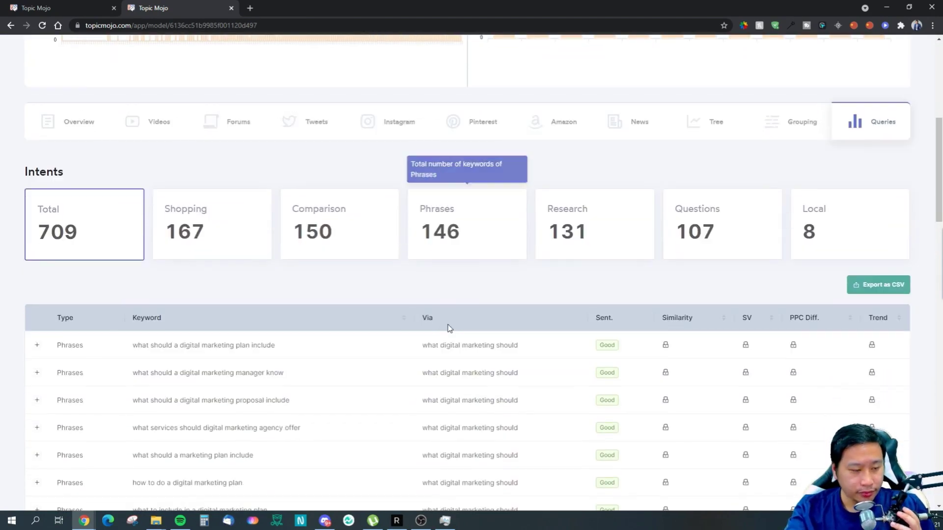
scroll(449, 328, down, 3)
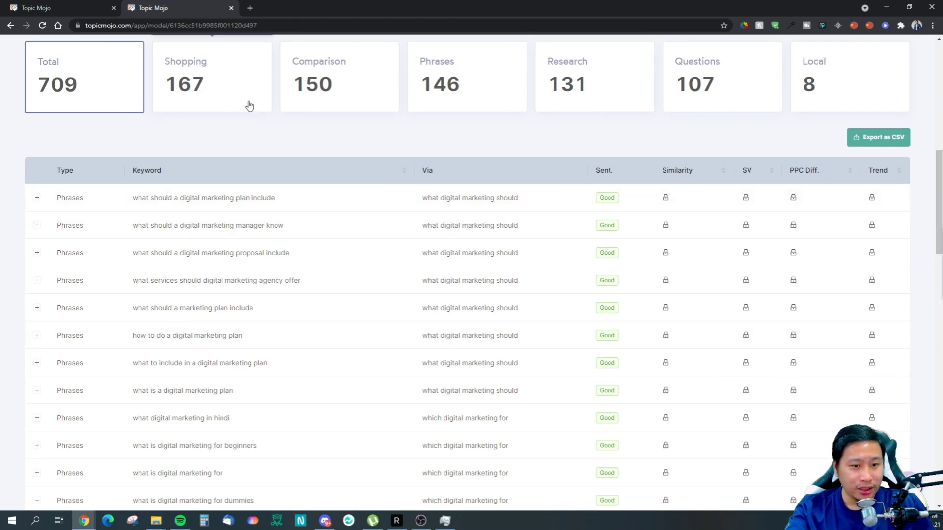
scroll(270, 225, up, 4)
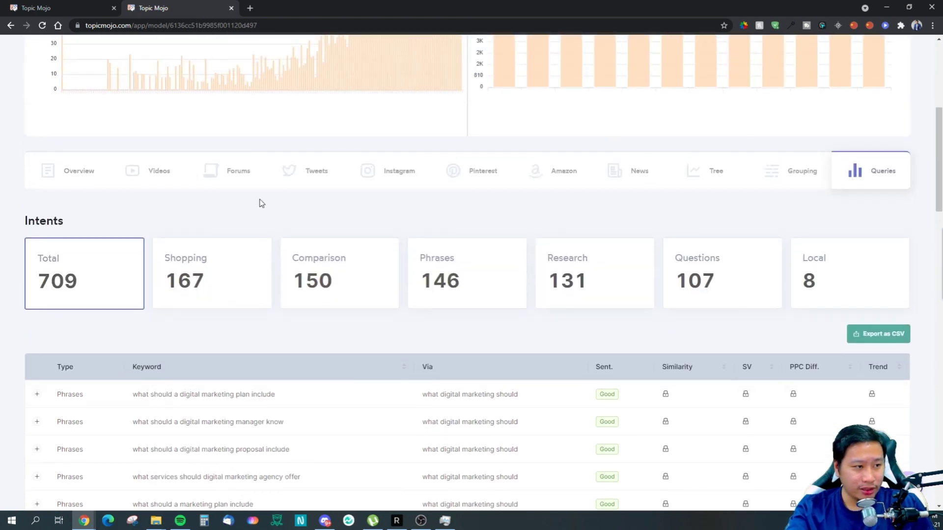
Filter the Queries keyword table by Questions, Research, Phrases, Comparison and Shopping intents in turn, and return to Total.
scroll(211, 280, down, 2)
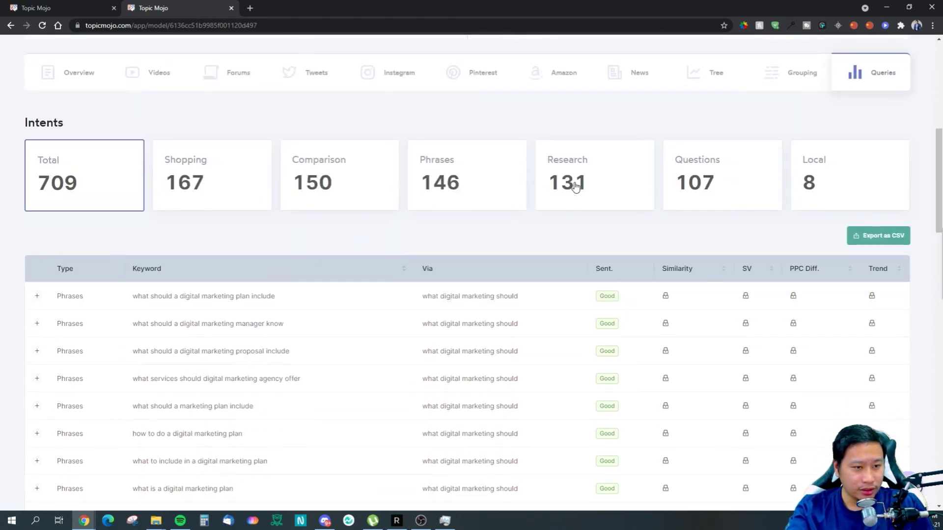
click(707, 184)
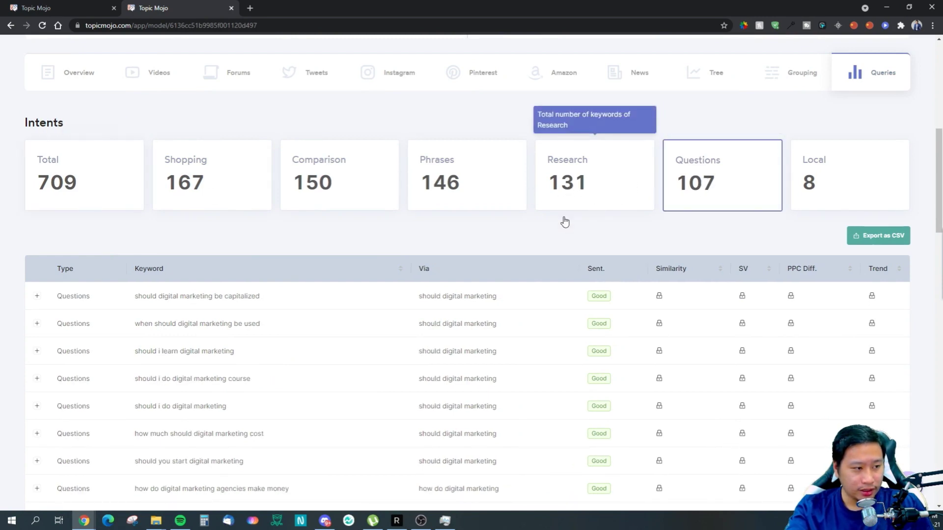
click(571, 183)
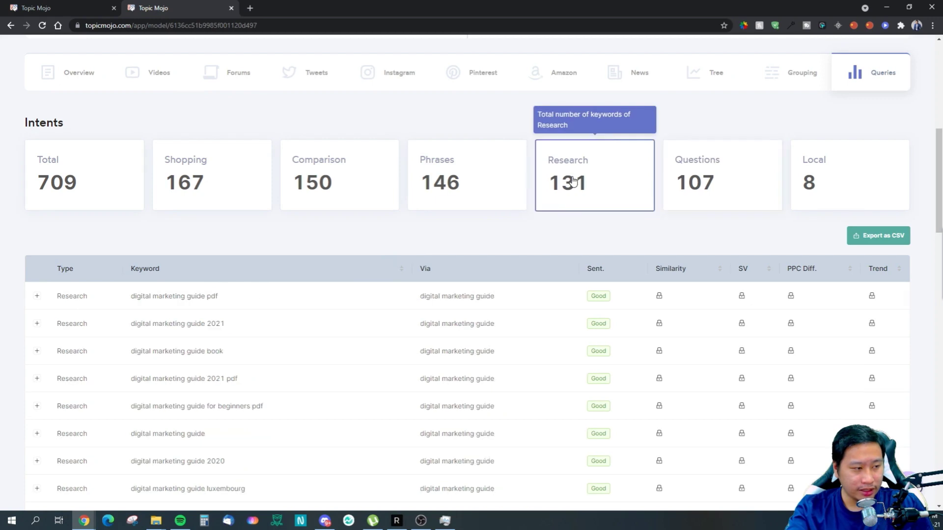
click(441, 180)
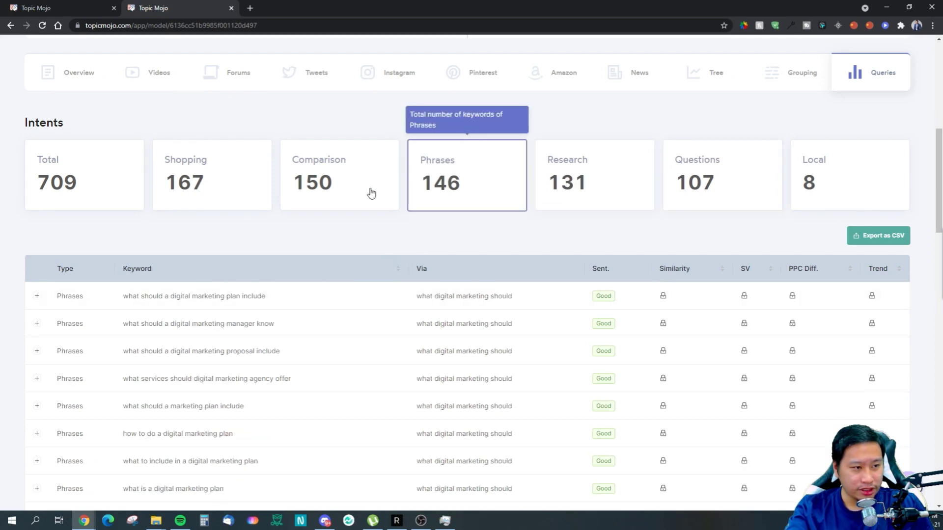
click(326, 193)
click(212, 190)
click(105, 200)
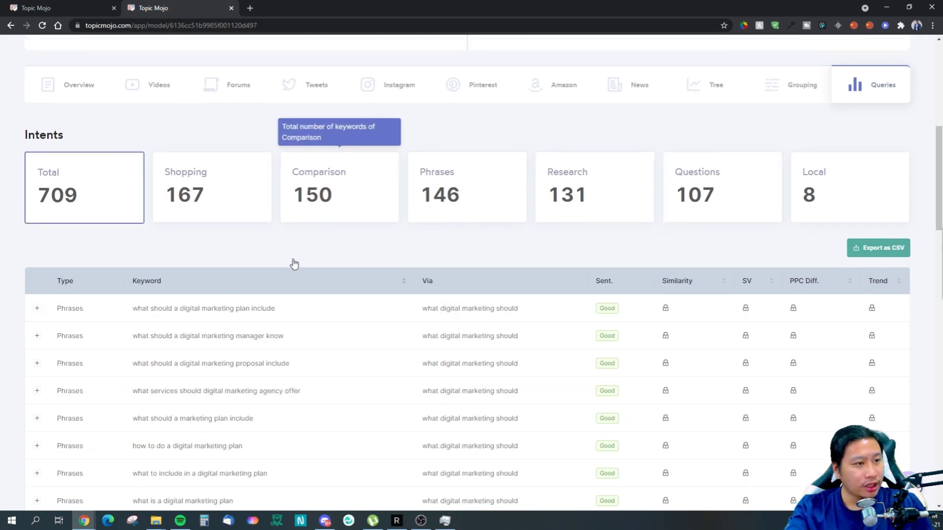
scroll(292, 263, up, 2)
scroll(216, 265, up, 1)
scroll(343, 272, down, 3)
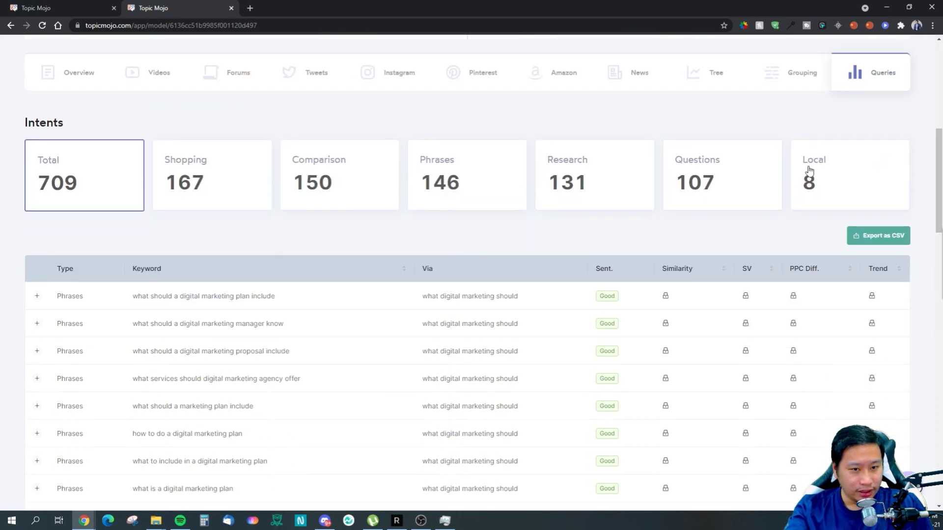
Open the topic model's Overview report and examine its Related Searches, Breakout Searches, Interest by Subregion and Related topics sections.
scroll(939, 152, up, 2)
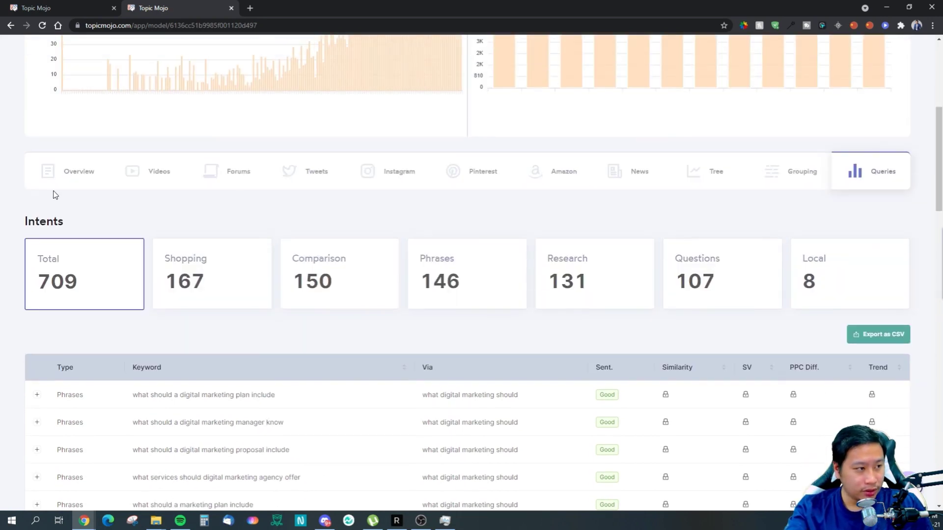
click(67, 170)
drag(939, 127, 920, 384)
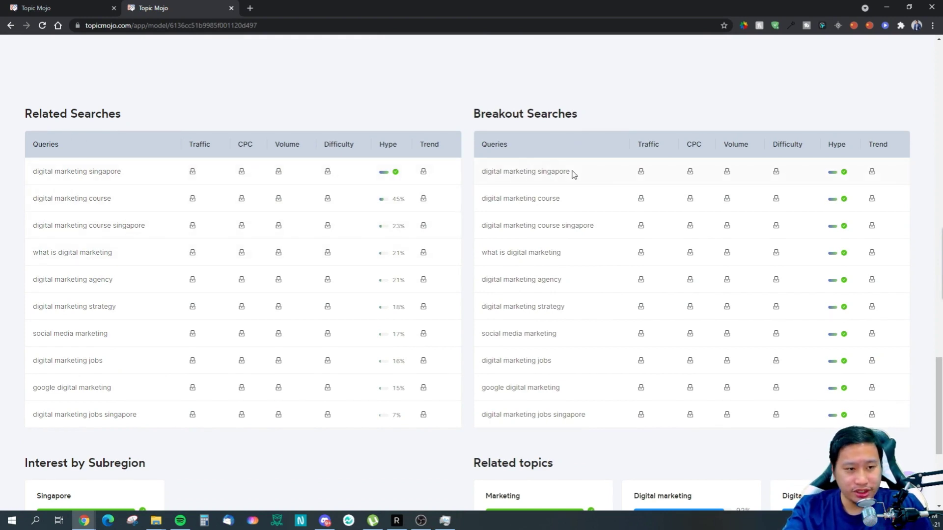
scroll(511, 205, down, 3)
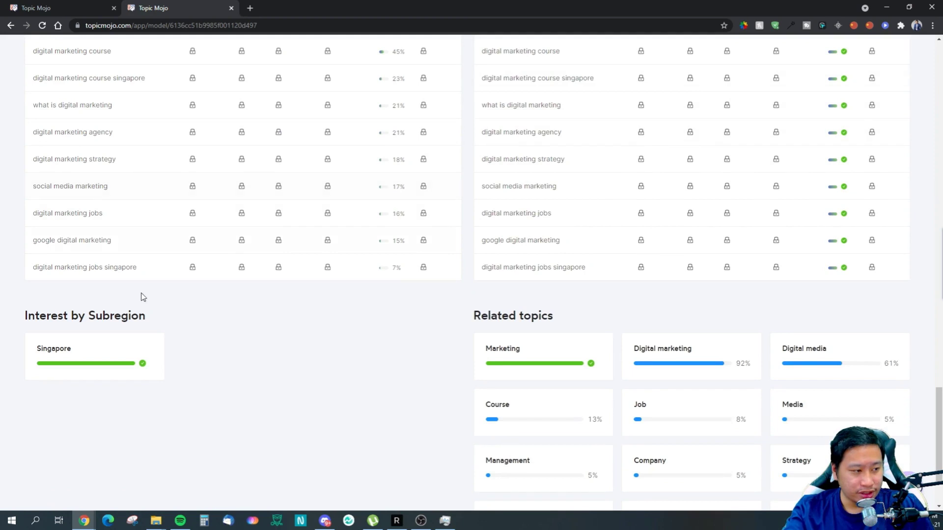
scroll(444, 275, up, 3)
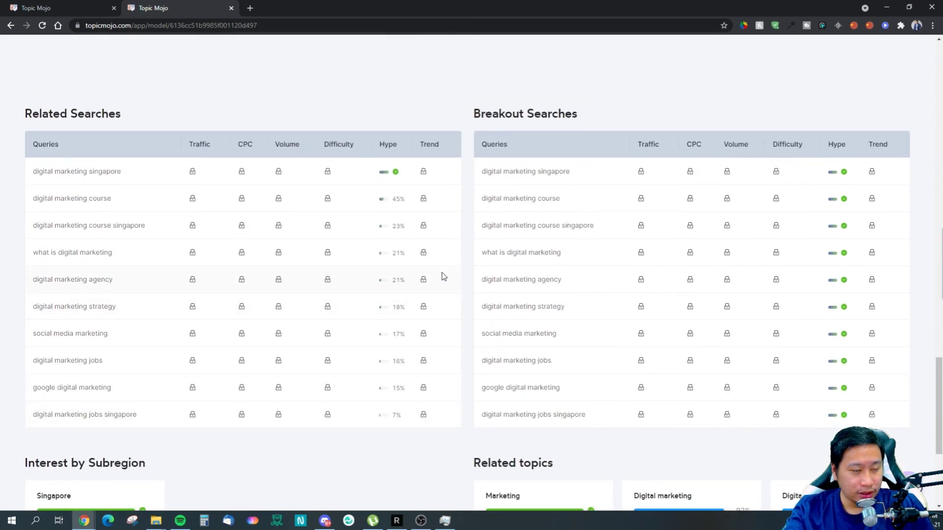
scroll(308, 300, down, 5)
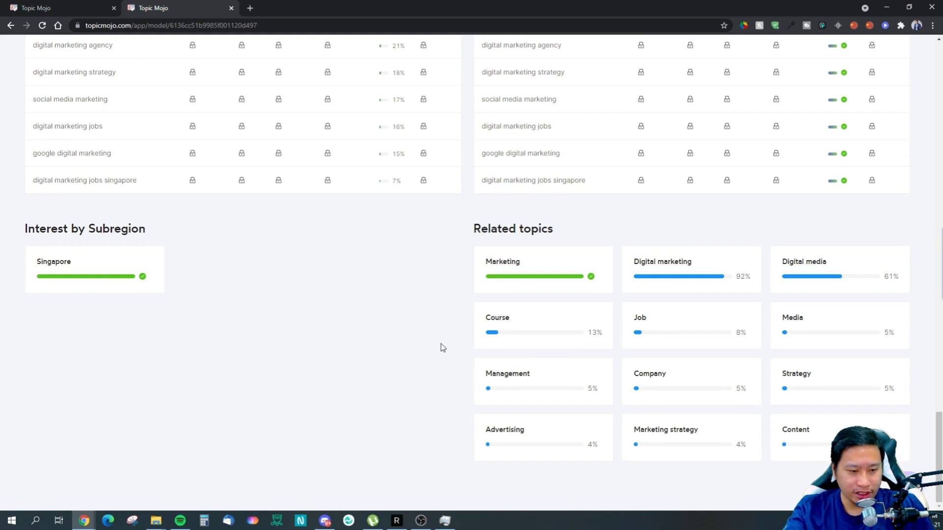
scroll(604, 339, up, 5)
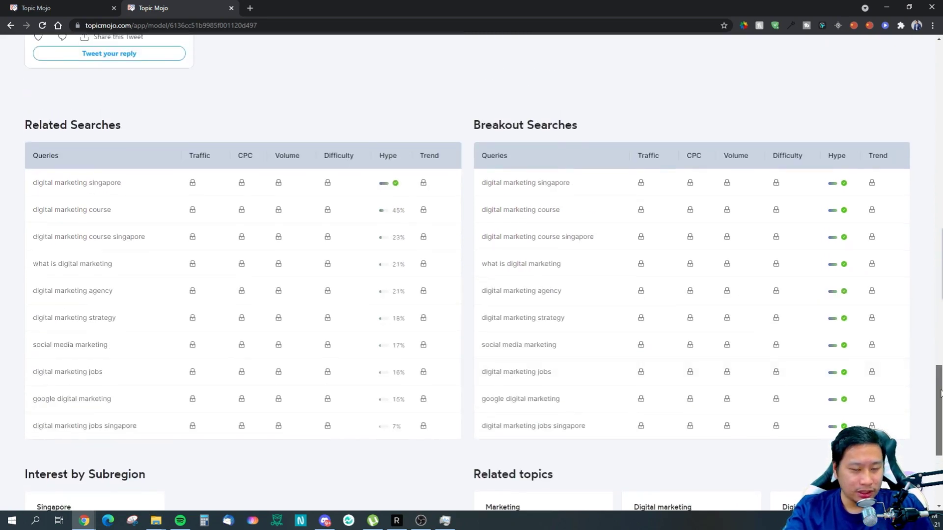
drag(938, 389, 940, 59)
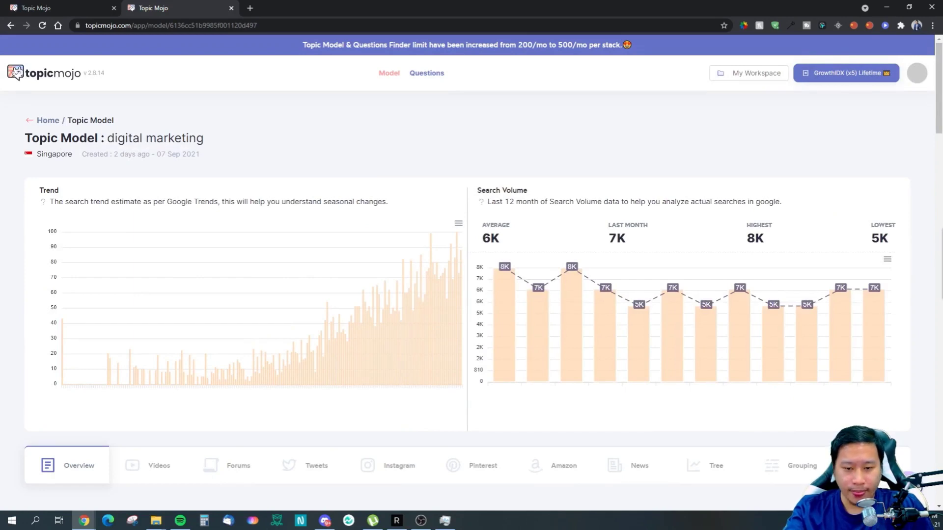
Switch to the Questions Finder page and open the recent digital marketing report for Singapore in English.
click(27, 8)
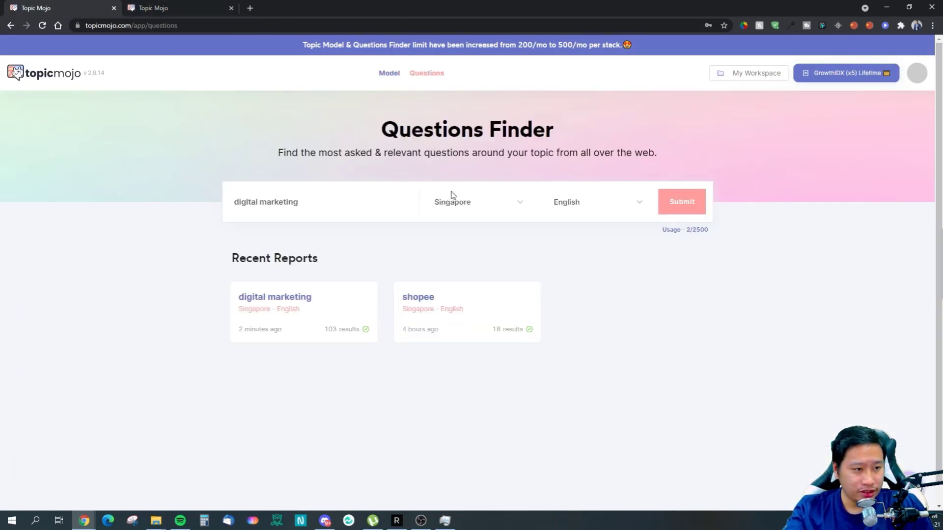
click(297, 309)
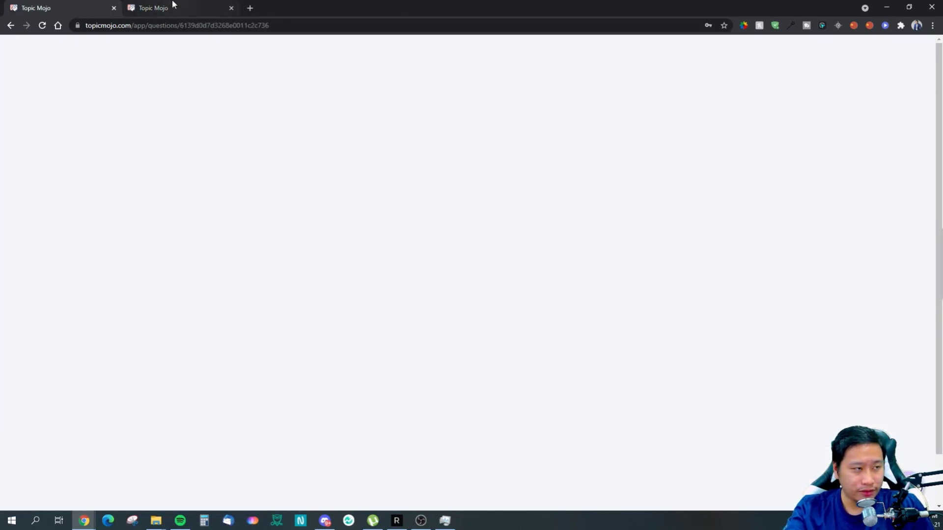
click(173, 2)
click(58, 4)
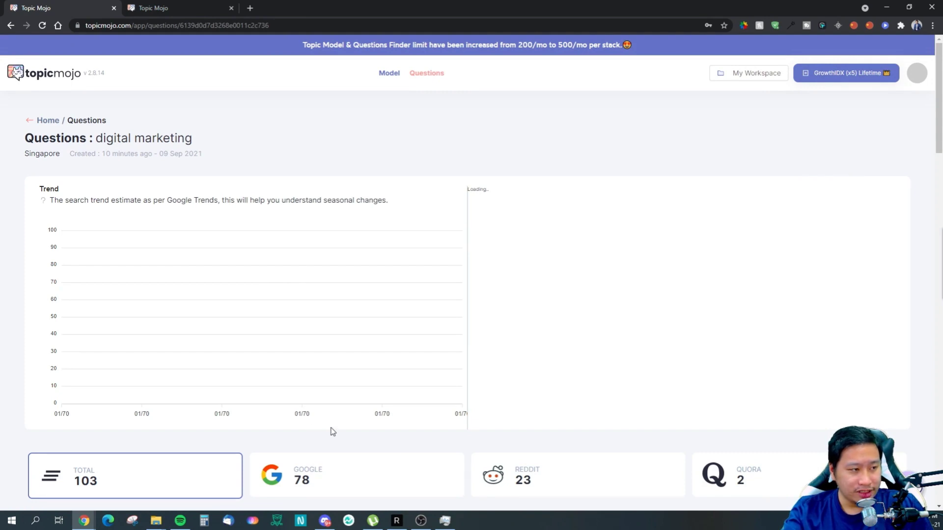
Look through the list of digital marketing questions in the Questions report.
scroll(938, 119, down, 8)
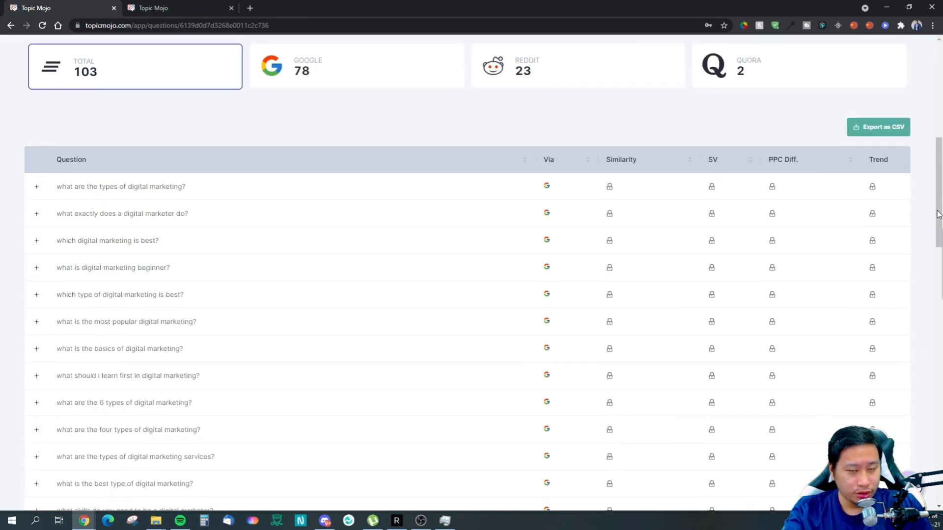
scroll(625, 267, up, 3)
scroll(630, 269, down, 6)
scroll(630, 269, down, 5)
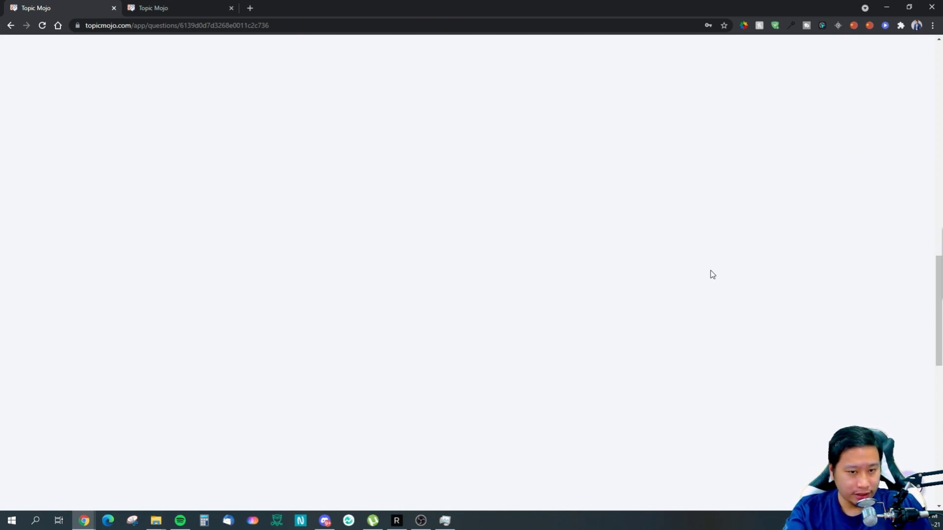
drag(940, 276, 926, 104)
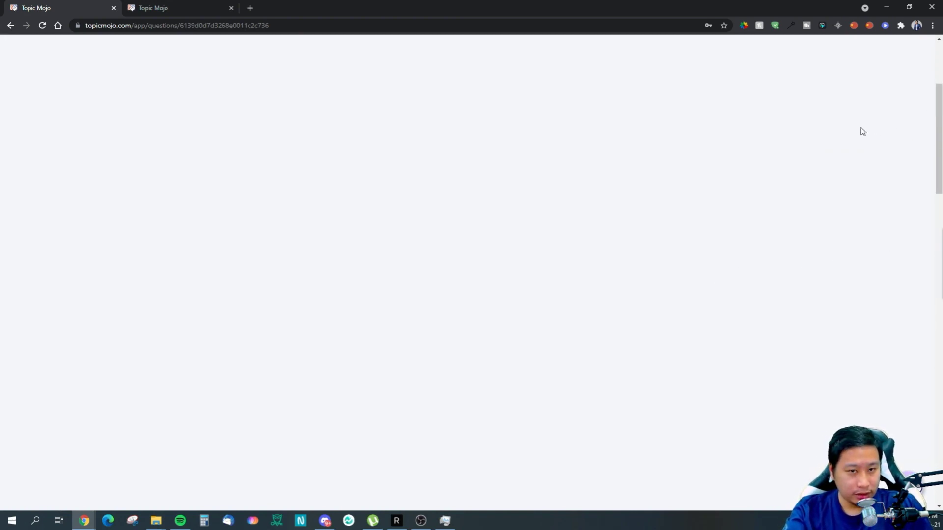
Reload the digital marketing Questions report and examine its Trend and Search Volume charts above the question table.
click(43, 26)
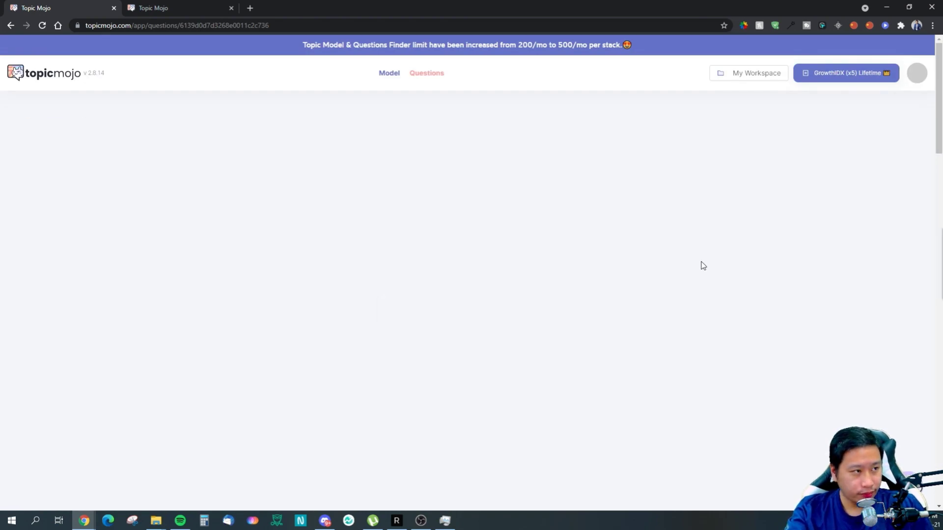
scroll(928, 168, down, 5)
scroll(476, 272, up, 5)
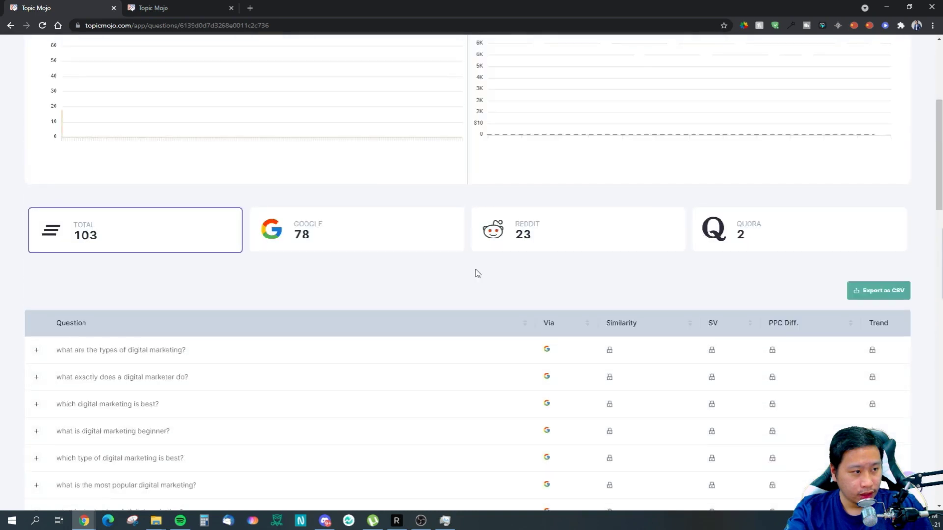
scroll(344, 339, up, 3)
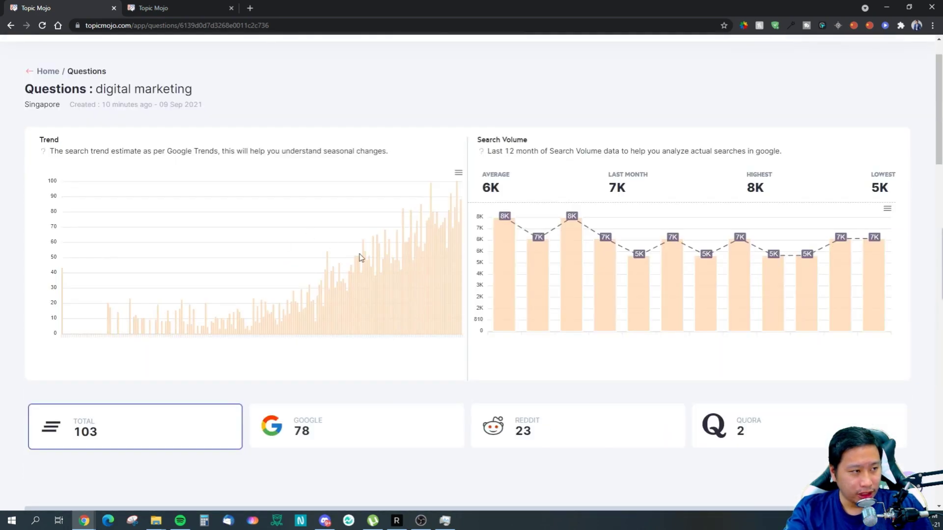
scroll(475, 385, down, 7)
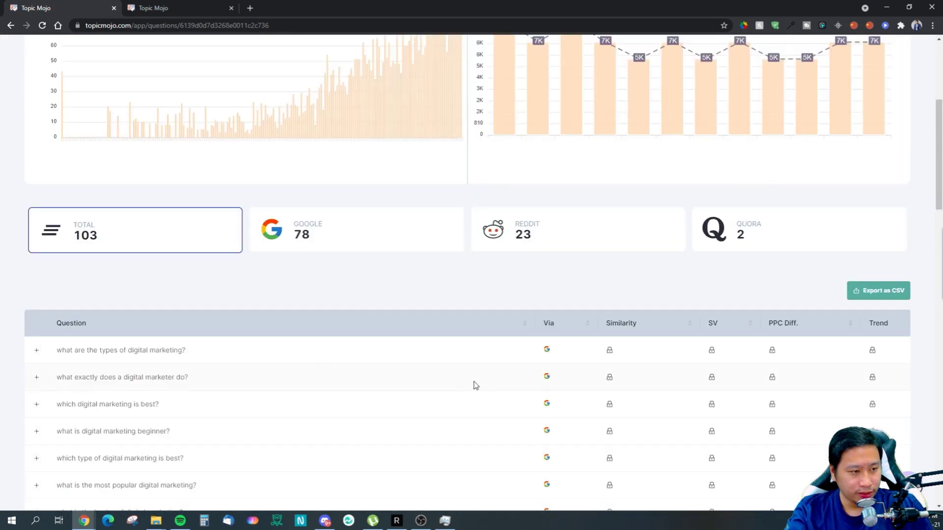
Filter the question table by Google, Reddit and Quora sources in turn to compare their digital marketing questions.
scroll(304, 368, up, 3)
click(319, 239)
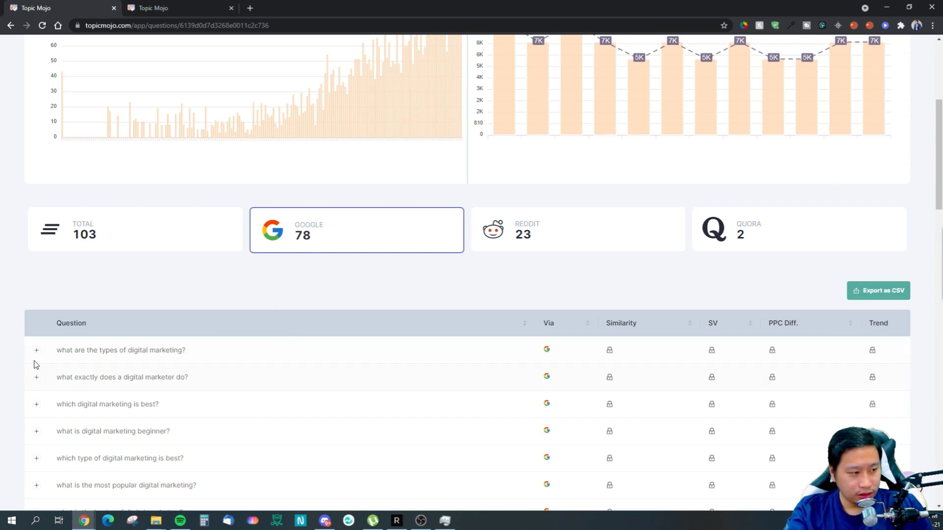
scroll(482, 358, down, 3)
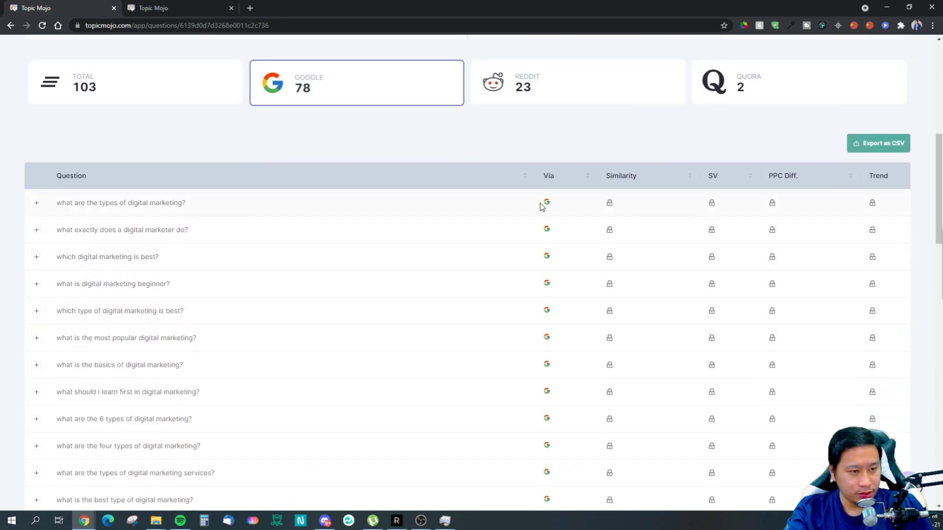
click(542, 87)
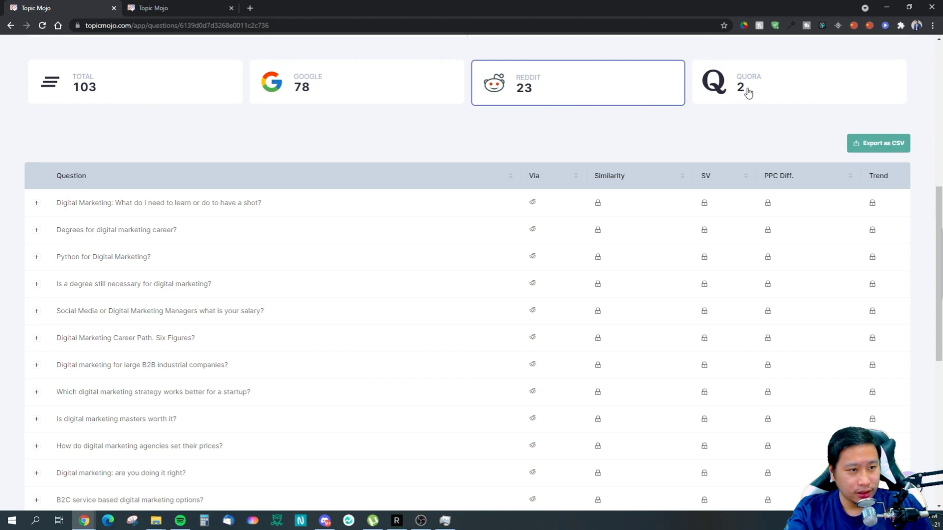
click(767, 93)
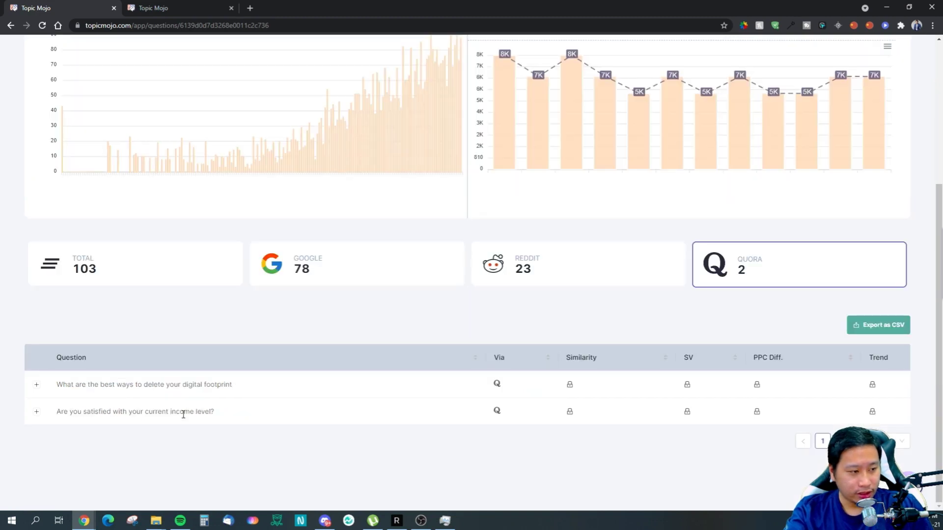
Recheck the Reddit and Google questions, return the table to the Total source view, and go back to the report's charts.
scroll(186, 421, up, 5)
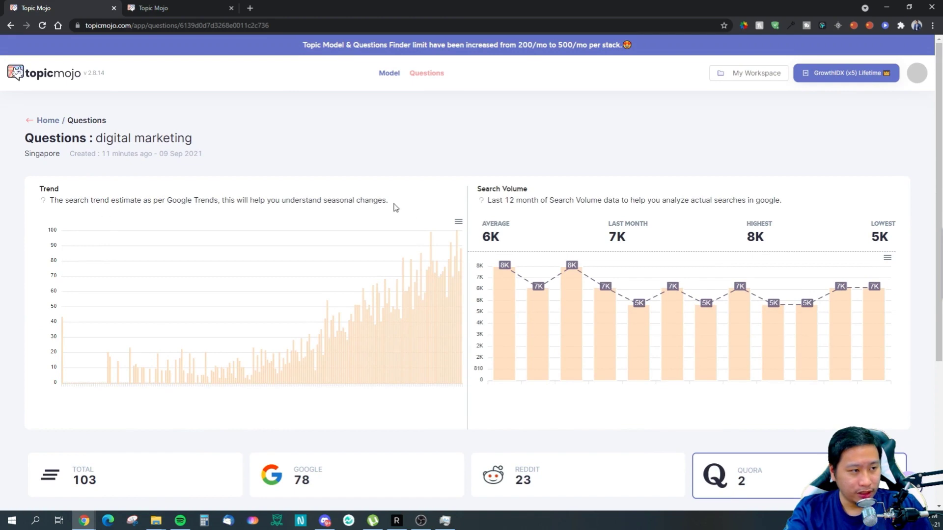
scroll(305, 358, down, 4)
click(539, 273)
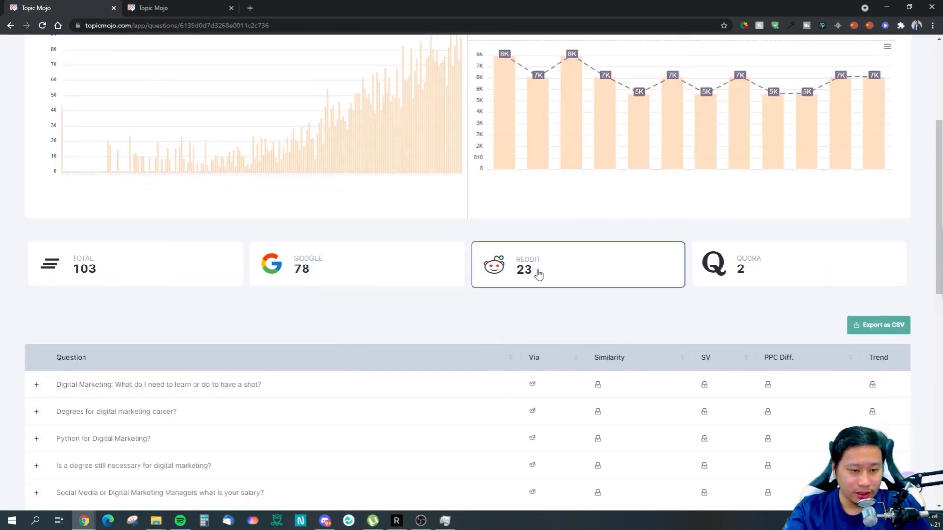
click(345, 276)
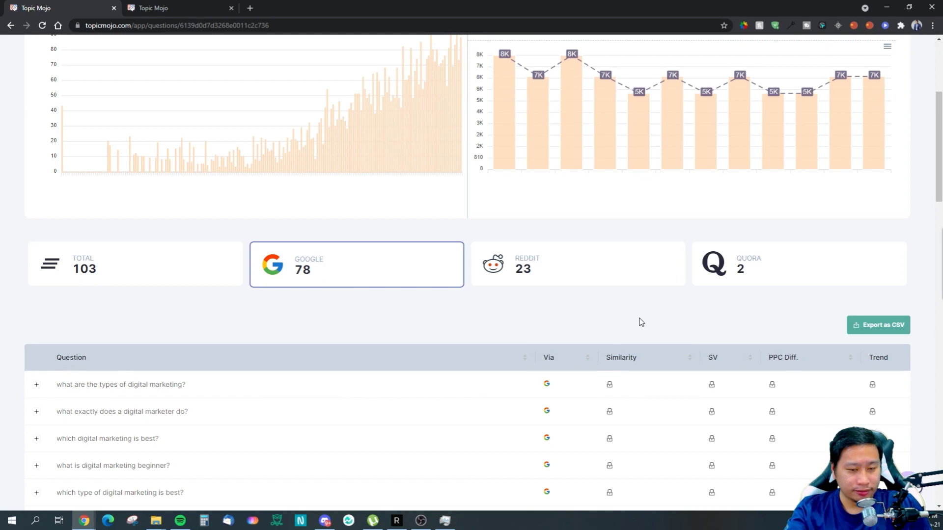
click(147, 272)
scroll(385, 323, up, 5)
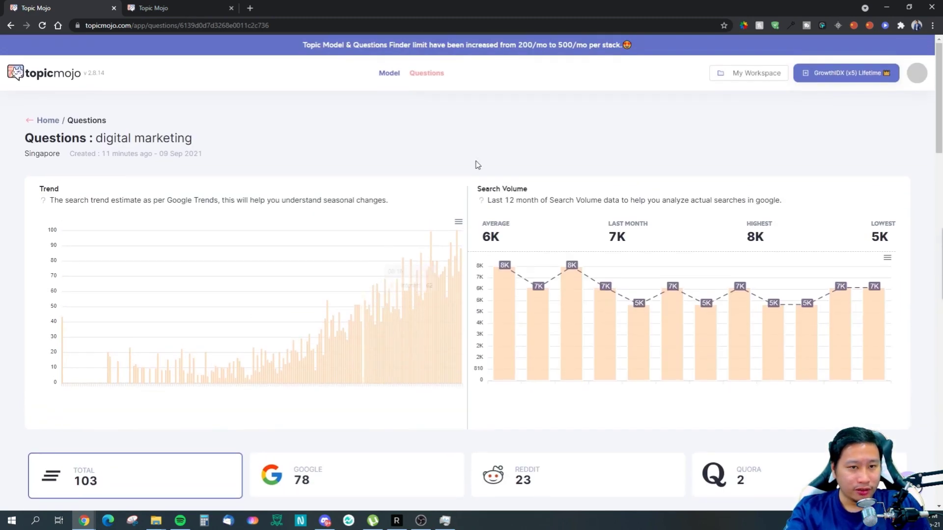